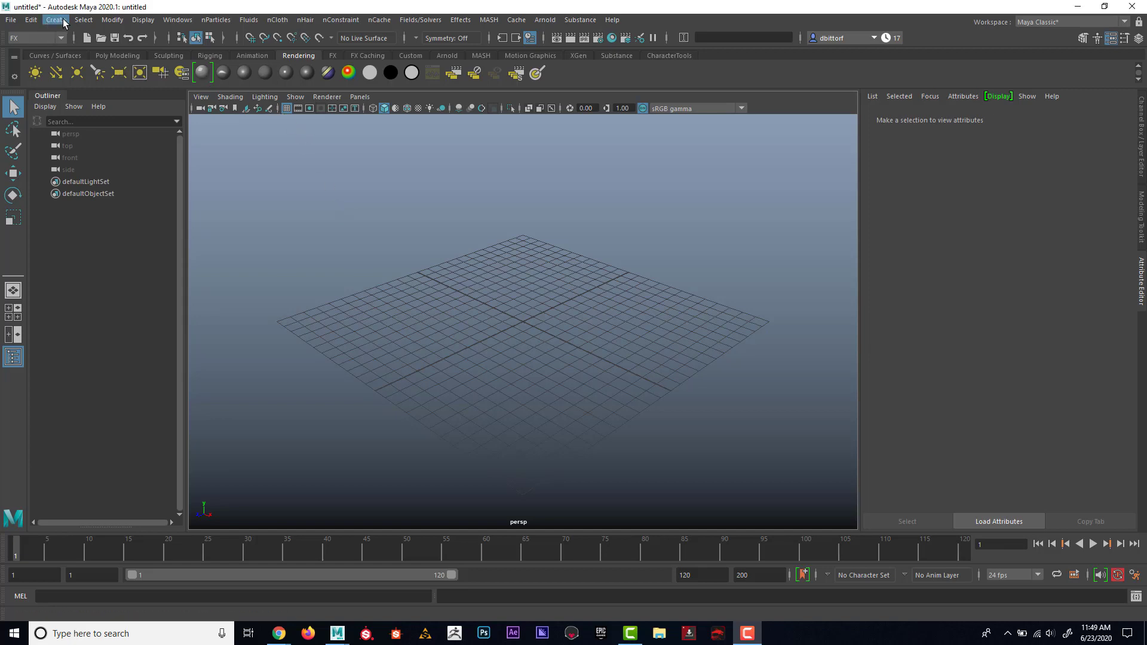
Create a new polygon plane from the Polygon Primitives menu.
{"action": "left_click", "coordinate": [60, 22]}
{"action": "mouse_move", "coordinate": [84, 63]}
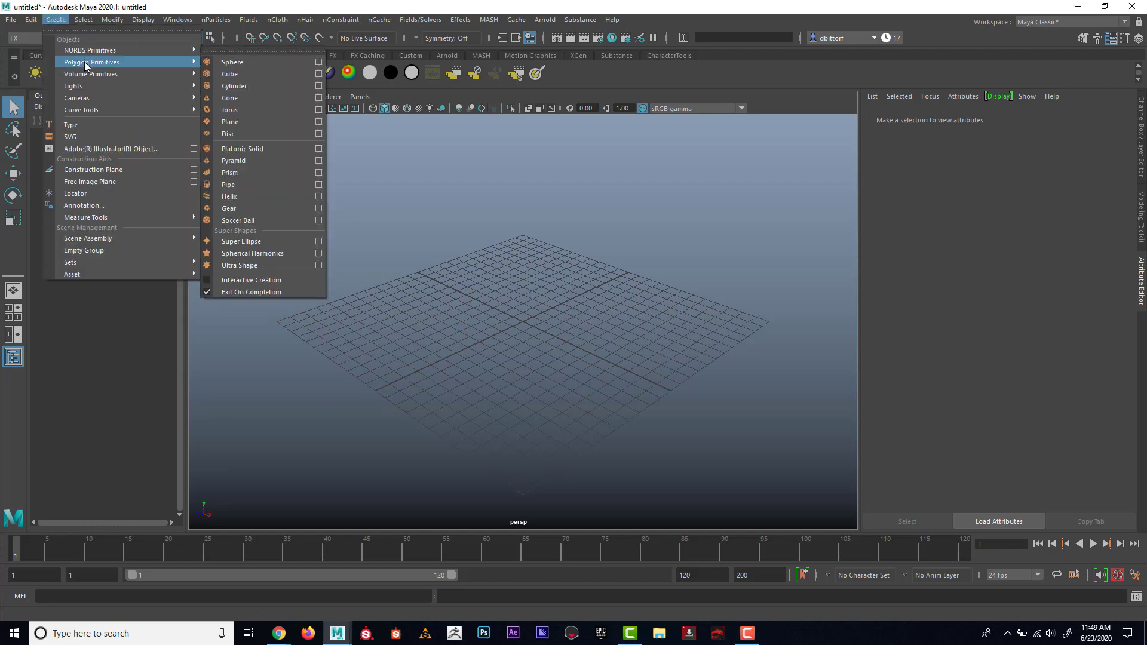
{"action": "left_click", "coordinate": [242, 124]}
Scale the plane up uniformly and raise it well above the ground grid.
{"action": "left_click", "coordinate": [13, 220]}
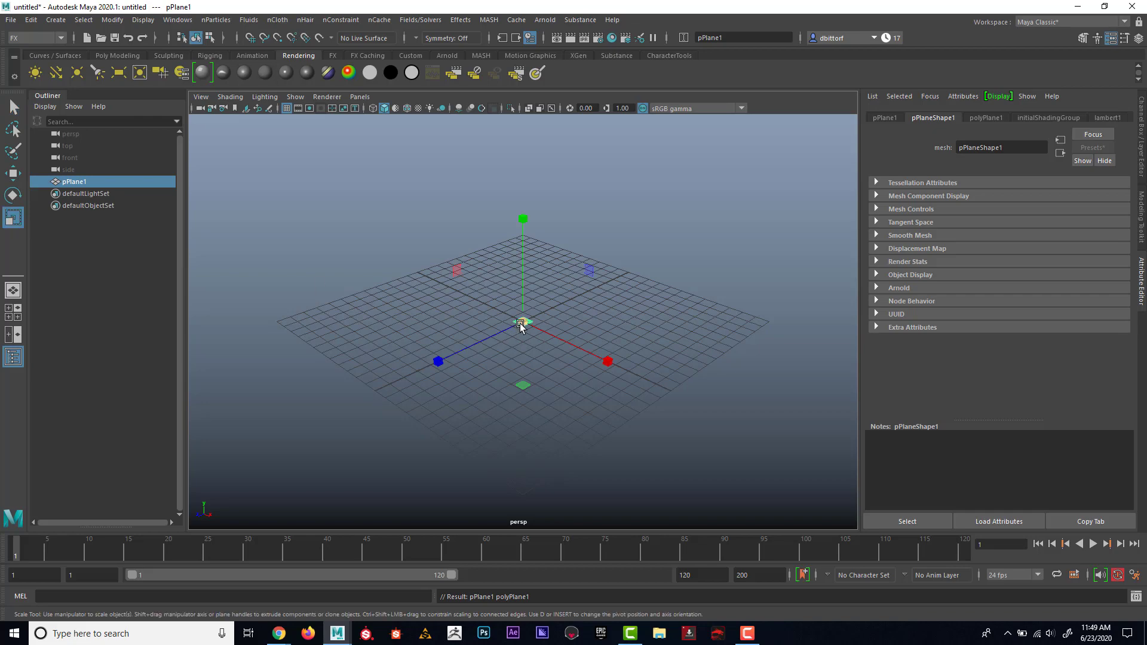
{"action": "left_click_drag", "start_coordinate": [520, 324], "coordinate": [860, 430]}
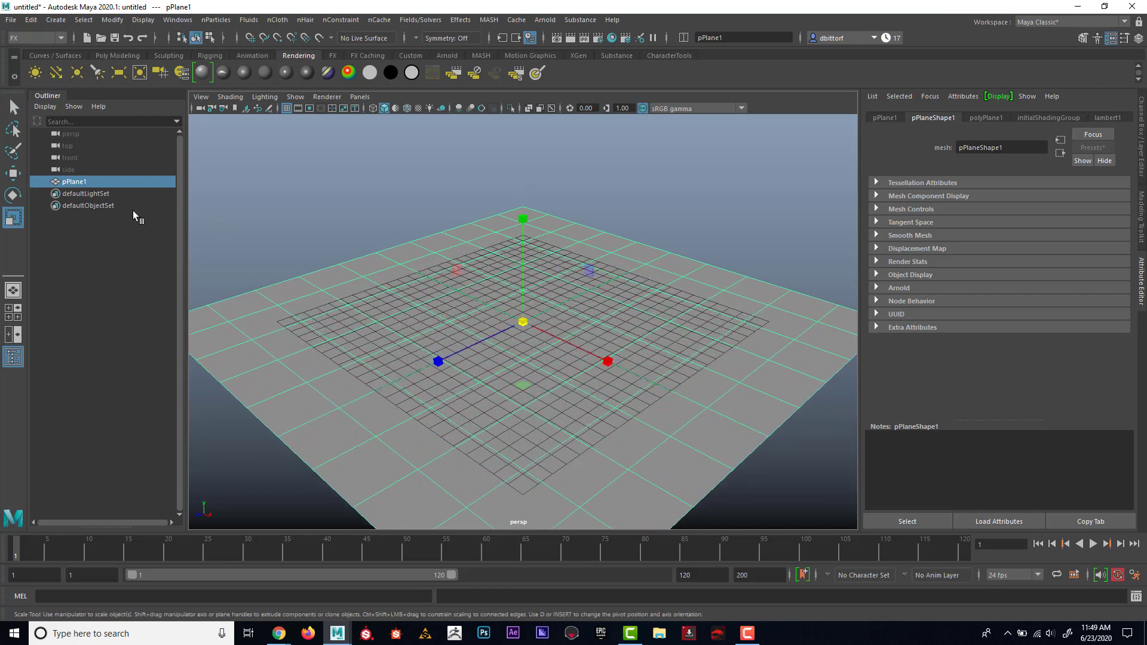
{"action": "left_click", "coordinate": [11, 175]}
{"action": "left_click_drag", "start_coordinate": [524, 218], "coordinate": [525, 108]}
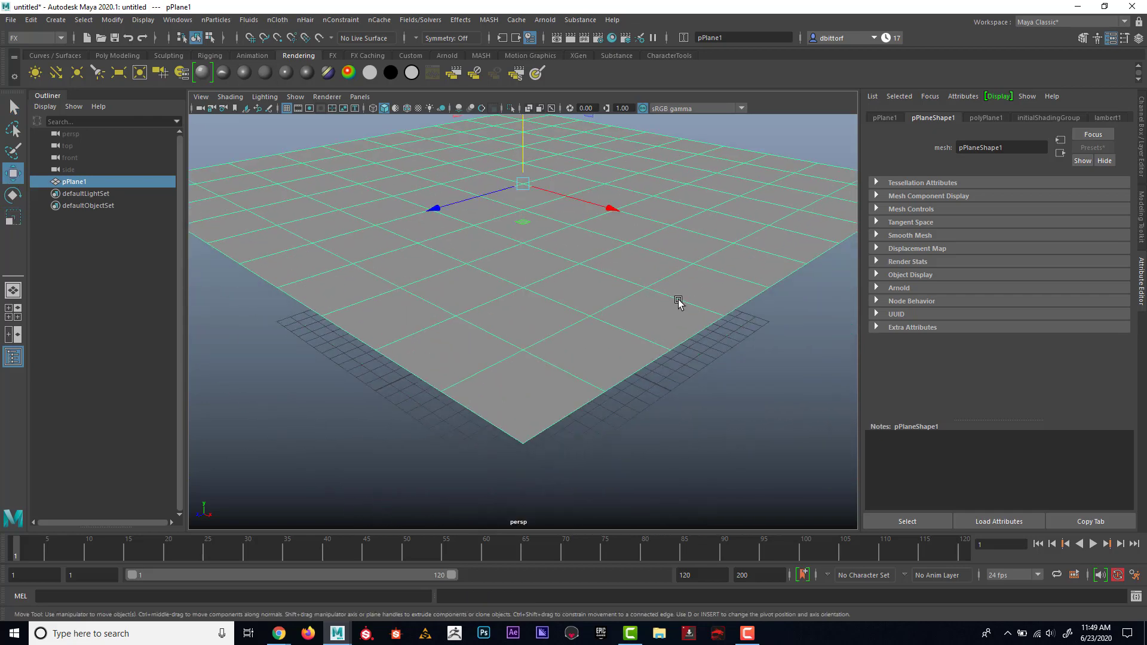
{"action": "right_click_drag", "start_coordinate": [679, 303], "coordinate": [321, 264], "text": "alt"}
{"action": "left_click_drag", "start_coordinate": [522, 174], "coordinate": [539, 56]}
Raise the plane higher still and frame the view to see its underside.
{"action": "left_click_drag", "start_coordinate": [510, 259], "coordinate": [522, 220], "text": "alt"}
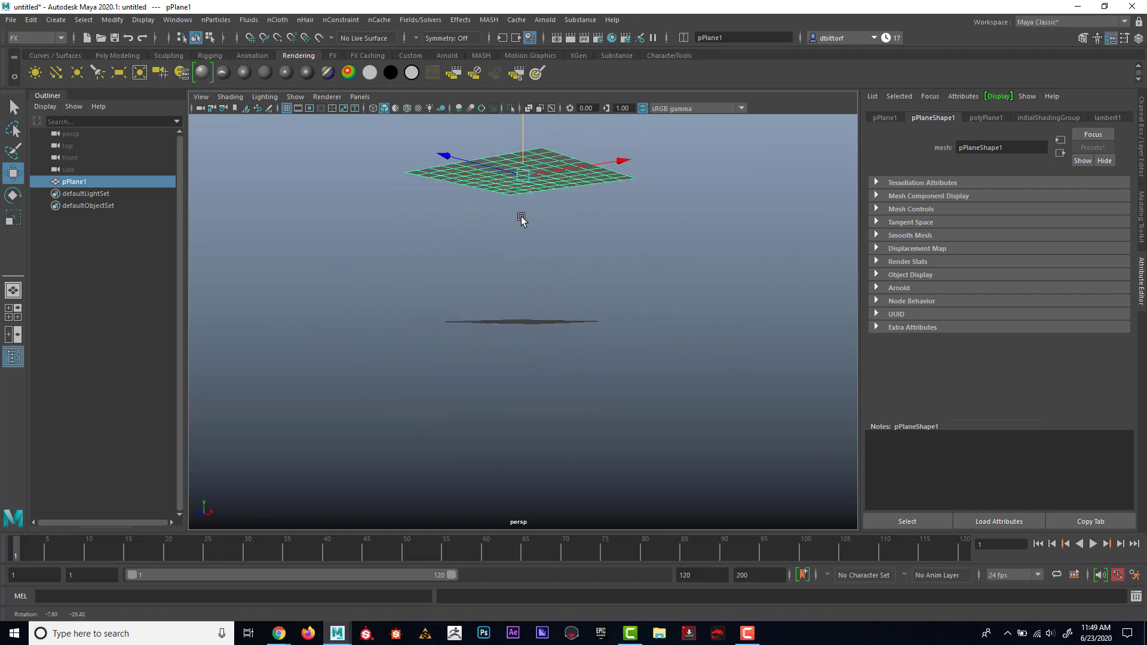
{"action": "middle_click_drag", "start_coordinate": [522, 219], "coordinate": [509, 283], "text": "alt"}
{"action": "right_click_drag", "start_coordinate": [535, 302], "coordinate": [558, 308], "text": "alt"}
{"action": "left_click_drag", "start_coordinate": [506, 157], "coordinate": [511, 128]}
{"action": "right_click_drag", "start_coordinate": [518, 225], "coordinate": [531, 230], "text": "alt"}
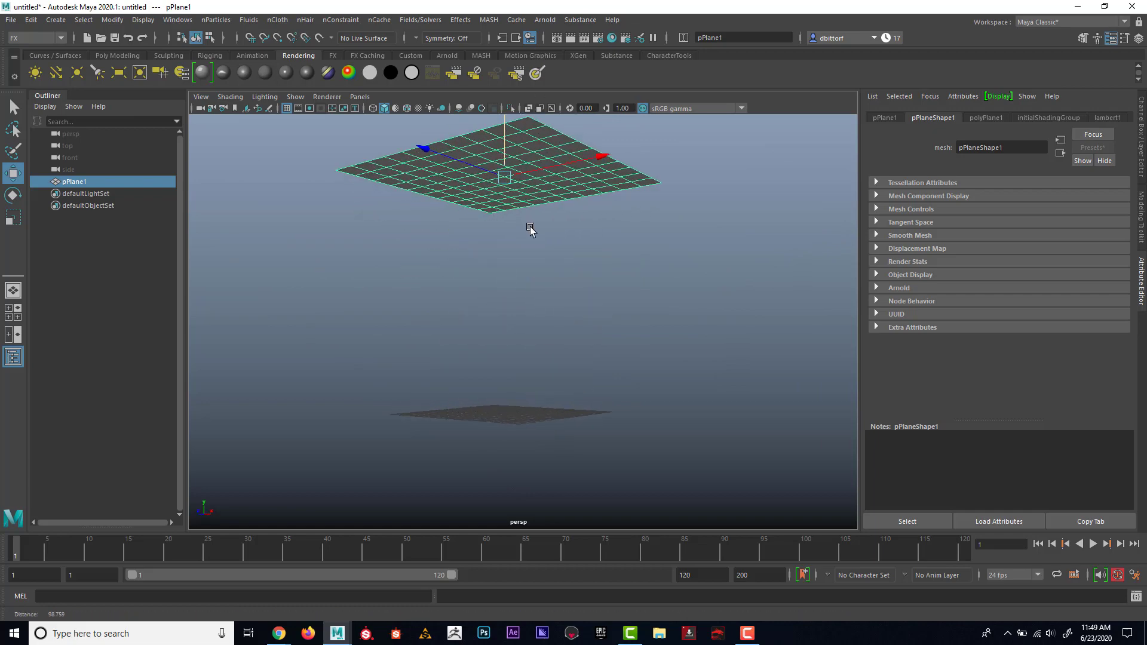
{"action": "middle_click_drag", "start_coordinate": [530, 230], "coordinate": [561, 292], "text": "alt"}
{"action": "right_click_drag", "start_coordinate": [507, 270], "coordinate": [527, 274], "text": "alt"}
{"action": "middle_click_drag", "start_coordinate": [528, 274], "coordinate": [540, 303], "text": "alt"}
{"action": "right_click_drag", "start_coordinate": [550, 308], "coordinate": [588, 316], "text": "alt"}
{"action": "left_click_drag", "start_coordinate": [592, 314], "coordinate": [601, 266], "text": "alt"}
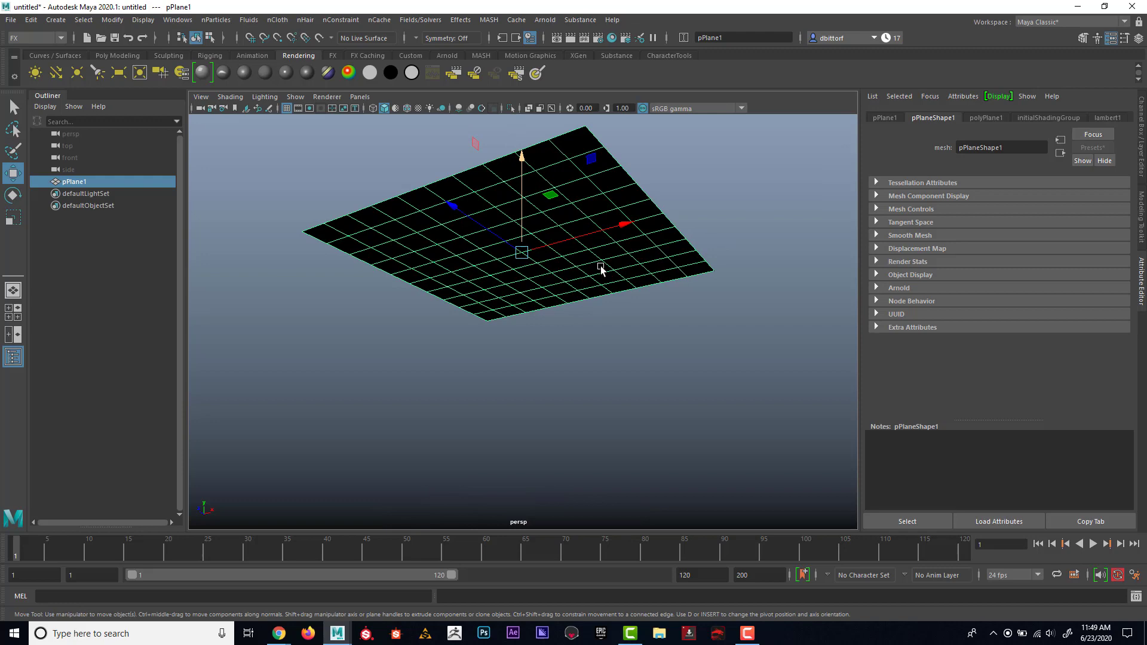
{"action": "right_click_drag", "start_coordinate": [601, 266], "coordinate": [681, 361], "text": "alt"}
{"action": "left_click_drag", "start_coordinate": [681, 361], "coordinate": [525, 264], "text": "alt"}
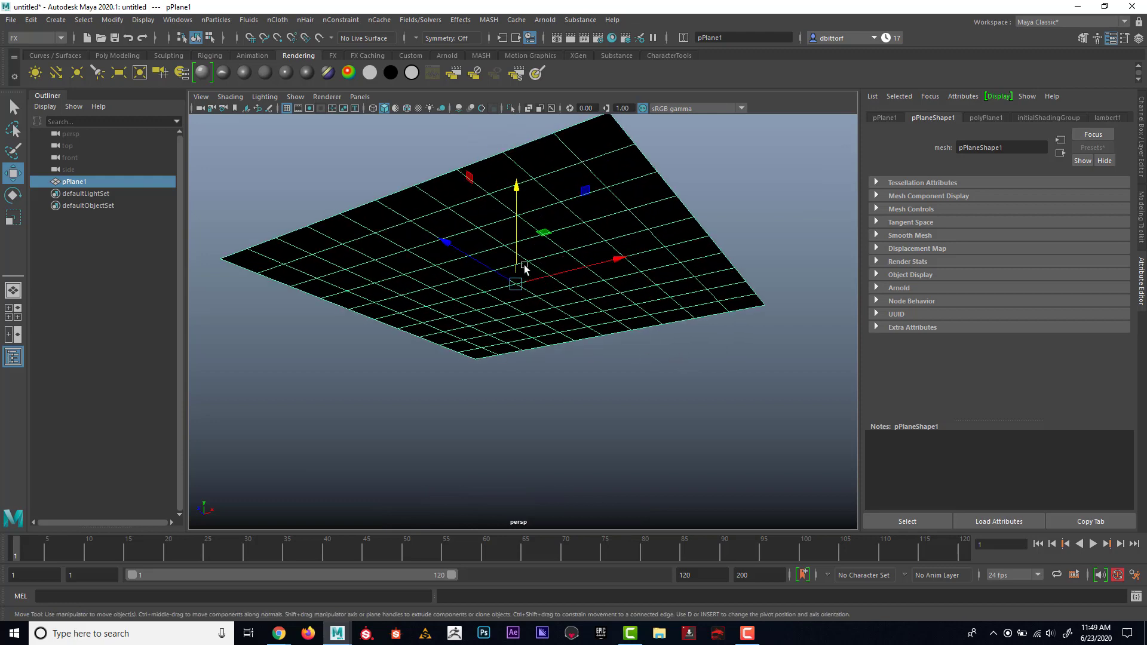
Make Point the nParticle type and emit nParticles from pPlane1.
{"action": "left_click", "coordinate": [227, 18]}
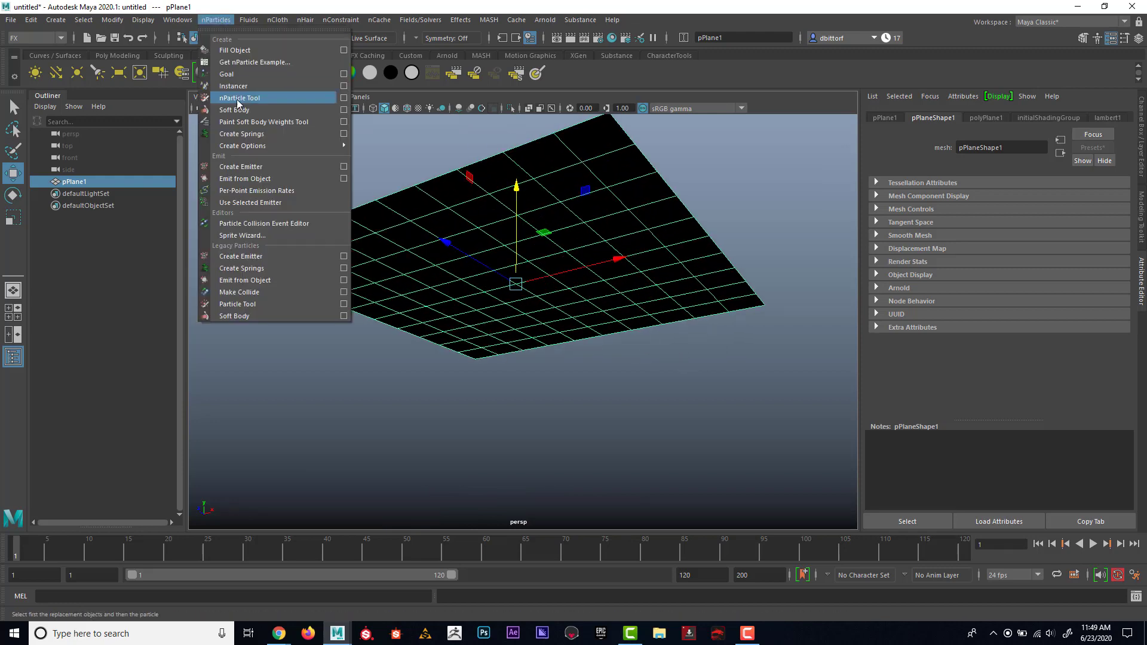
{"action": "mouse_move", "coordinate": [261, 155]}
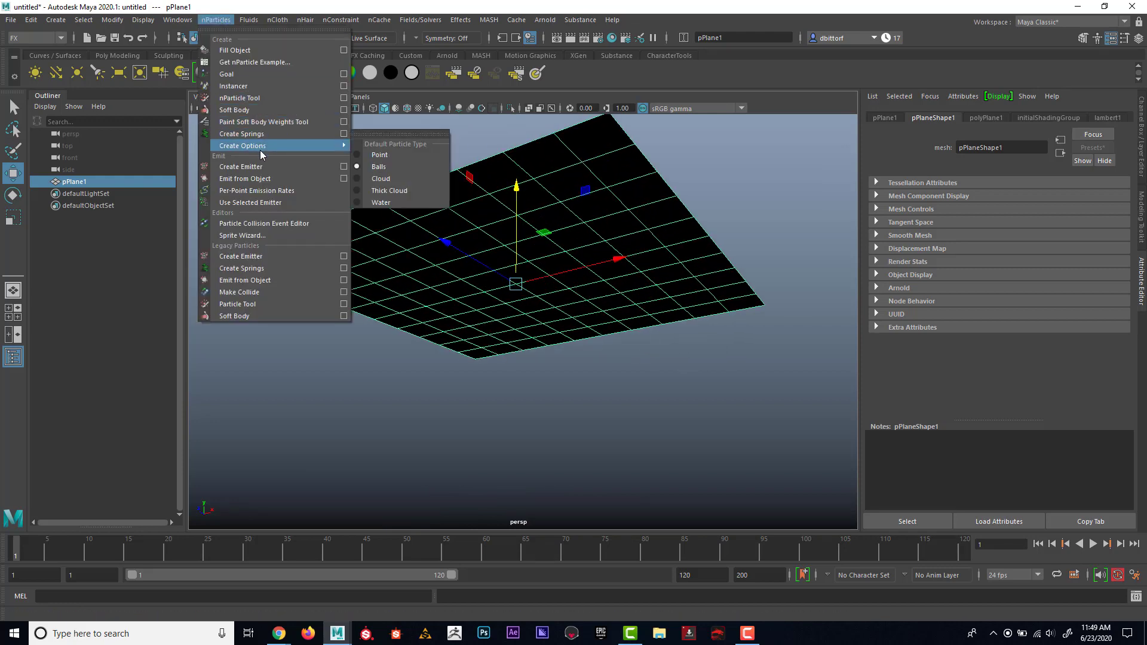
{"action": "left_click", "coordinate": [382, 160]}
{"action": "left_click", "coordinate": [215, 20]}
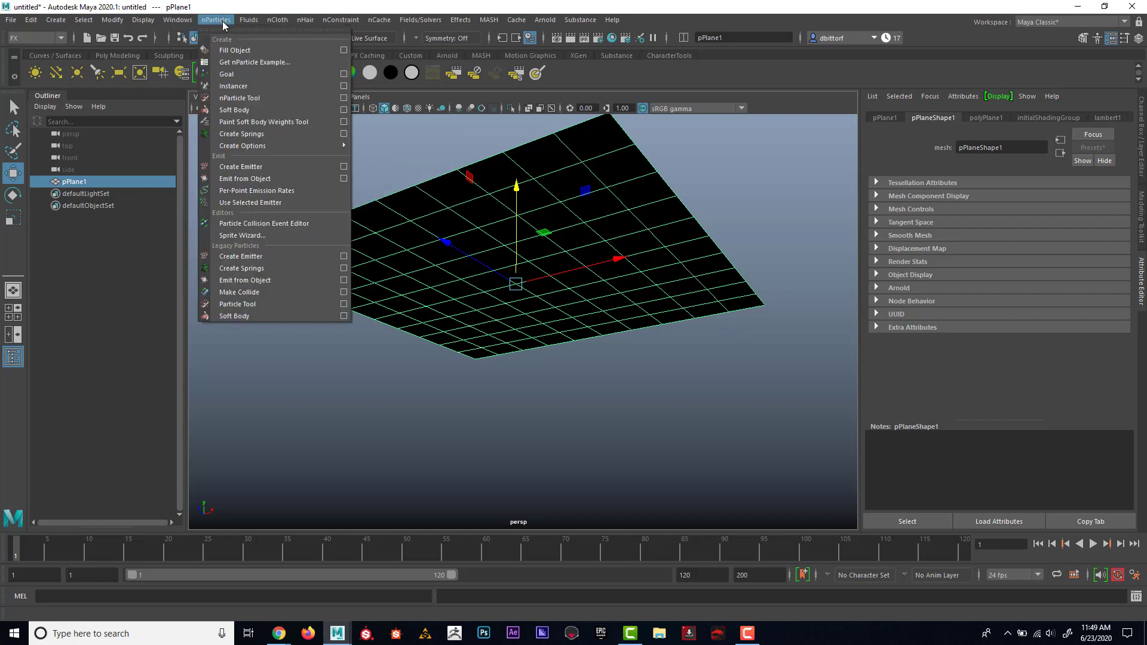
{"action": "left_click", "coordinate": [270, 181]}
Play the particle simulation and stop it at frame 23.
{"action": "scroll", "coordinate": [440, 325], "scroll_direction": "down", "scroll_amount": 5}
{"action": "middle_click_drag", "start_coordinate": [493, 349], "coordinate": [527, 297], "text": "alt"}
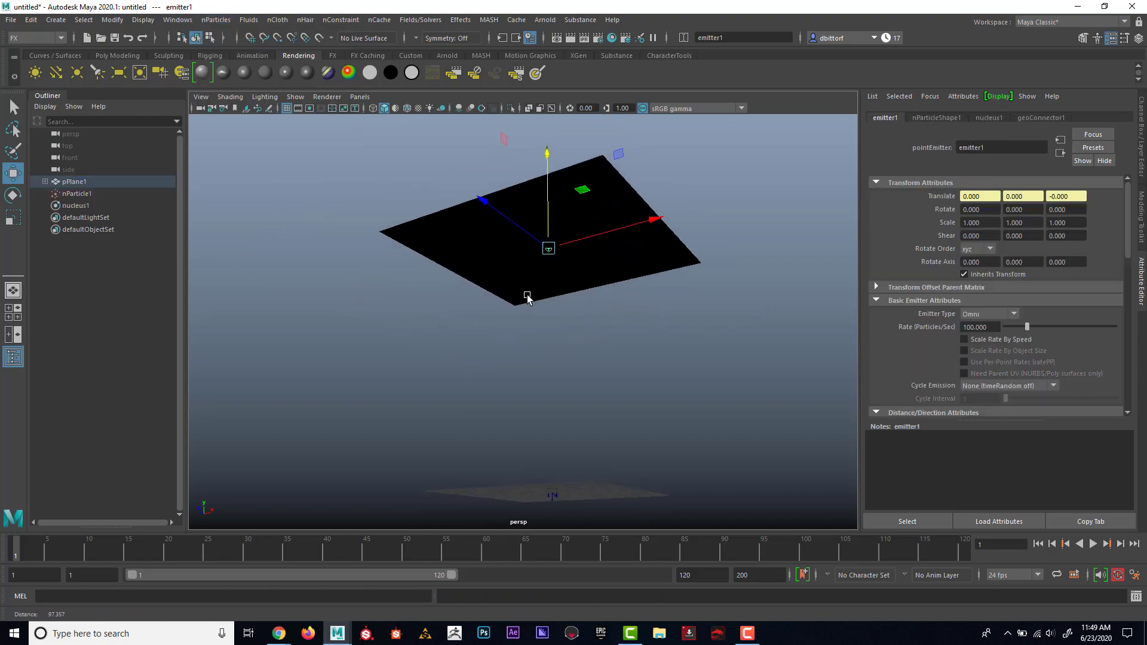
{"action": "scroll", "coordinate": [527, 296], "scroll_direction": "up", "scroll_amount": 1}
{"action": "left_click", "coordinate": [1093, 543]}
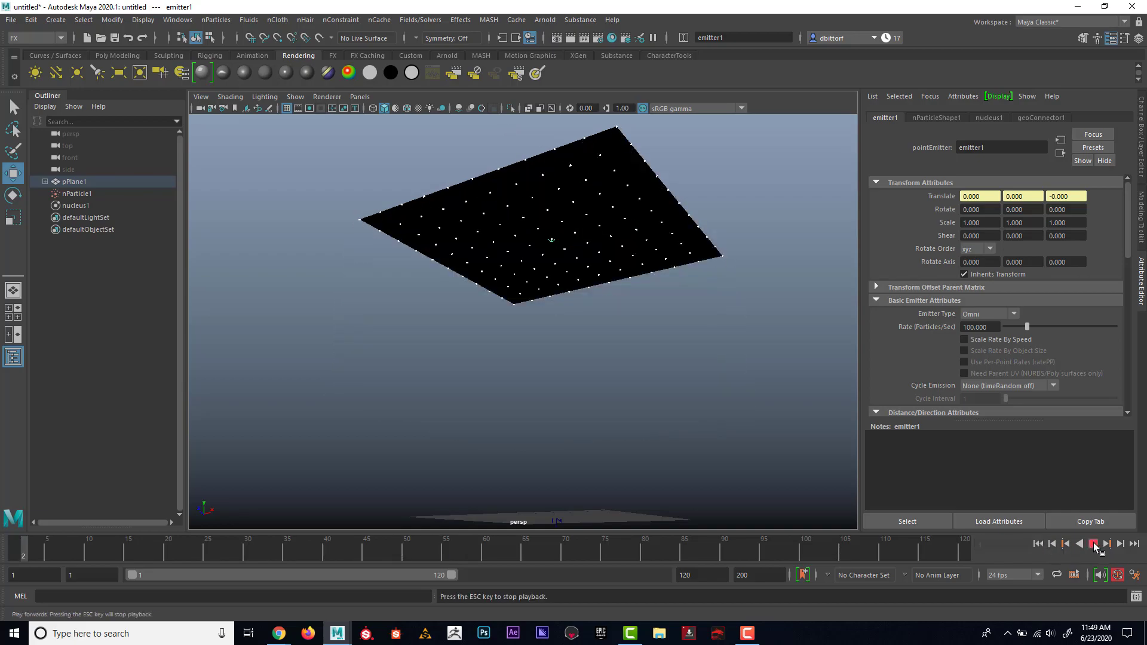
{"action": "left_click", "coordinate": [1095, 546]}
Select pPlane1 and orbit around the particle streams falling from its vertices.
{"action": "middle_click_drag", "start_coordinate": [659, 307], "coordinate": [632, 402], "text": "alt"}
{"action": "scroll", "coordinate": [633, 402], "scroll_direction": "up", "scroll_amount": 5}
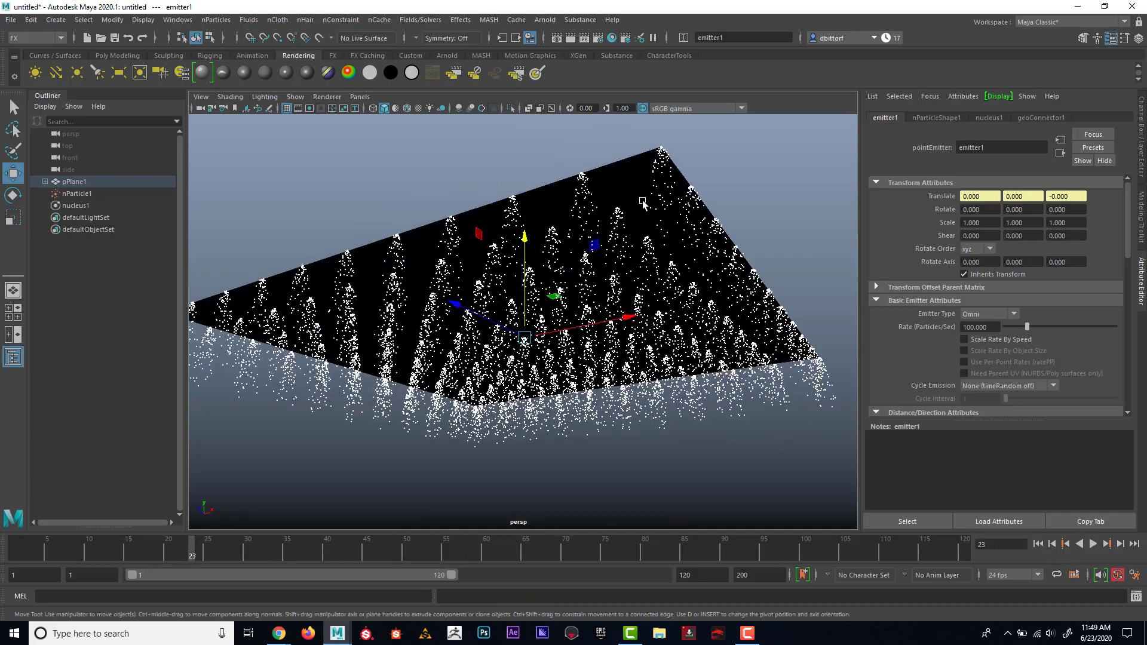
{"action": "left_click", "coordinate": [628, 168]}
{"action": "left_click_drag", "start_coordinate": [628, 168], "coordinate": [527, 176], "text": "alt"}
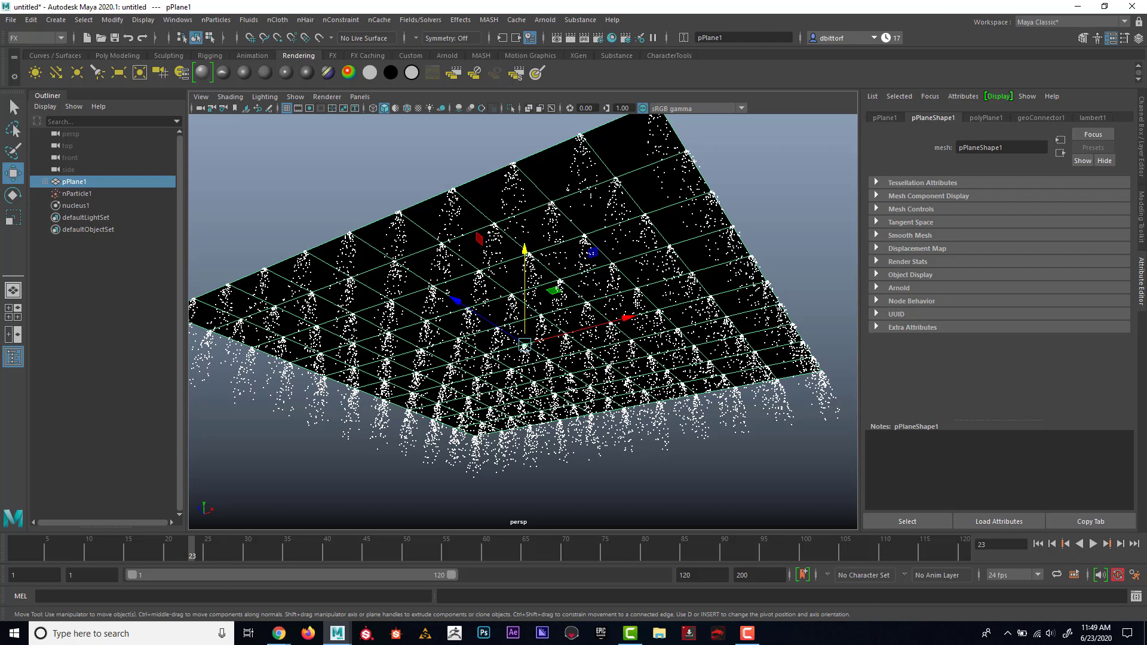
Select emitter1 under pPlane1 and set its Emitter Type to Surface.
{"action": "left_click", "coordinate": [45, 182]}
{"action": "left_click", "coordinate": [78, 195]}
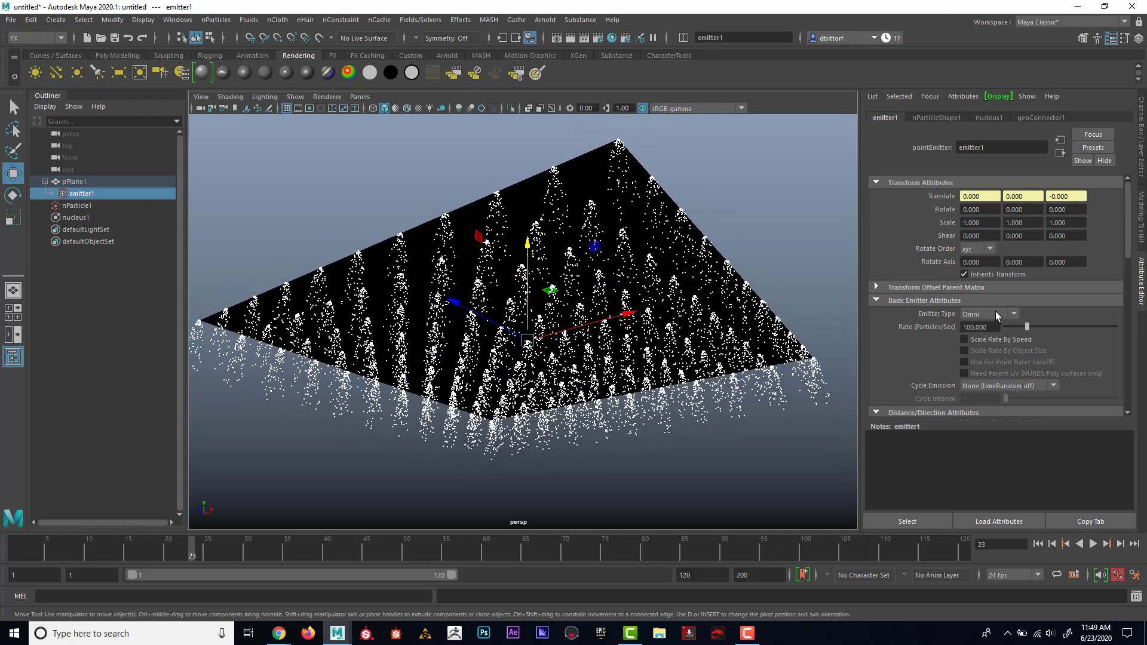
{"action": "left_click", "coordinate": [997, 313]}
{"action": "left_click", "coordinate": [973, 351]}
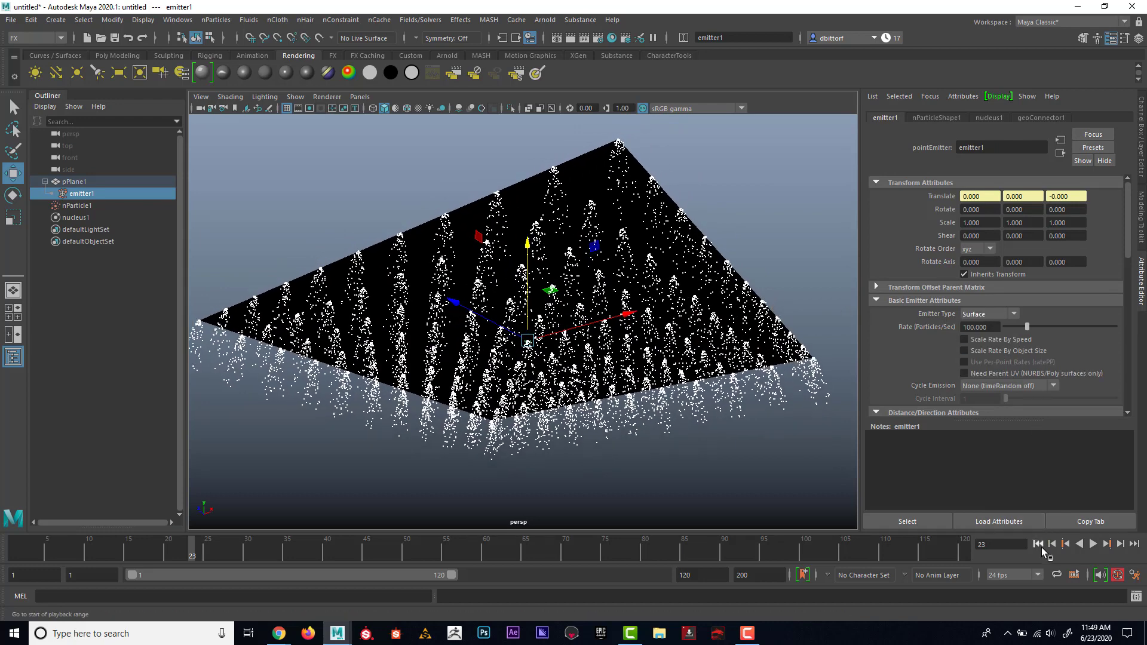
Replay the simulation from frame 1 and adjust the view of the scattered rain.
{"action": "left_click", "coordinate": [1074, 545]}
{"action": "left_click", "coordinate": [1092, 544]}
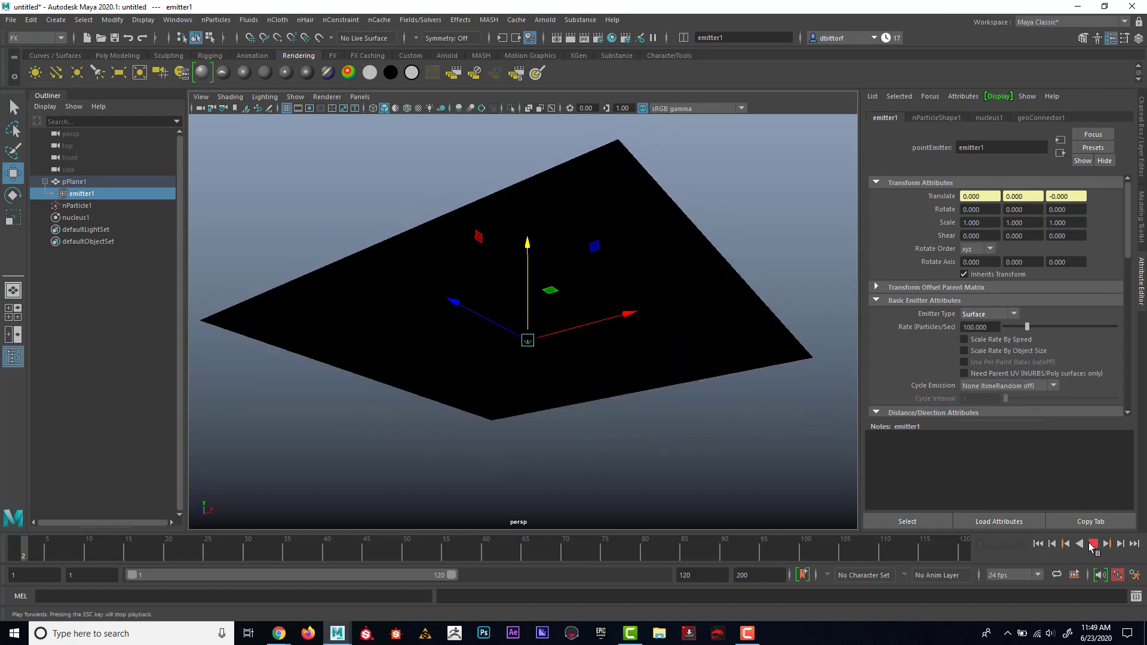
{"action": "mouse_move", "coordinate": [655, 320]}
{"action": "left_mouse_down", "text": "alt"}
{"action": "mouse_move", "coordinate": [663, 284]}
{"action": "mouse_move", "coordinate": [558, 274]}
{"action": "mouse_move", "coordinate": [566, 289]}
{"action": "mouse_move", "coordinate": [579, 266]}
{"action": "mouse_move", "coordinate": [530, 294]}
{"action": "mouse_move", "coordinate": [571, 284]}
{"action": "mouse_move", "coordinate": [604, 335]}
{"action": "mouse_move", "coordinate": [576, 320]}
{"action": "mouse_move", "coordinate": [606, 343]}
{"action": "mouse_move", "coordinate": [669, 329]}
{"action": "left_mouse_up", "text": "alt"}
{"action": "middle_click_drag", "start_coordinate": [668, 329], "coordinate": [669, 322], "text": "alt"}
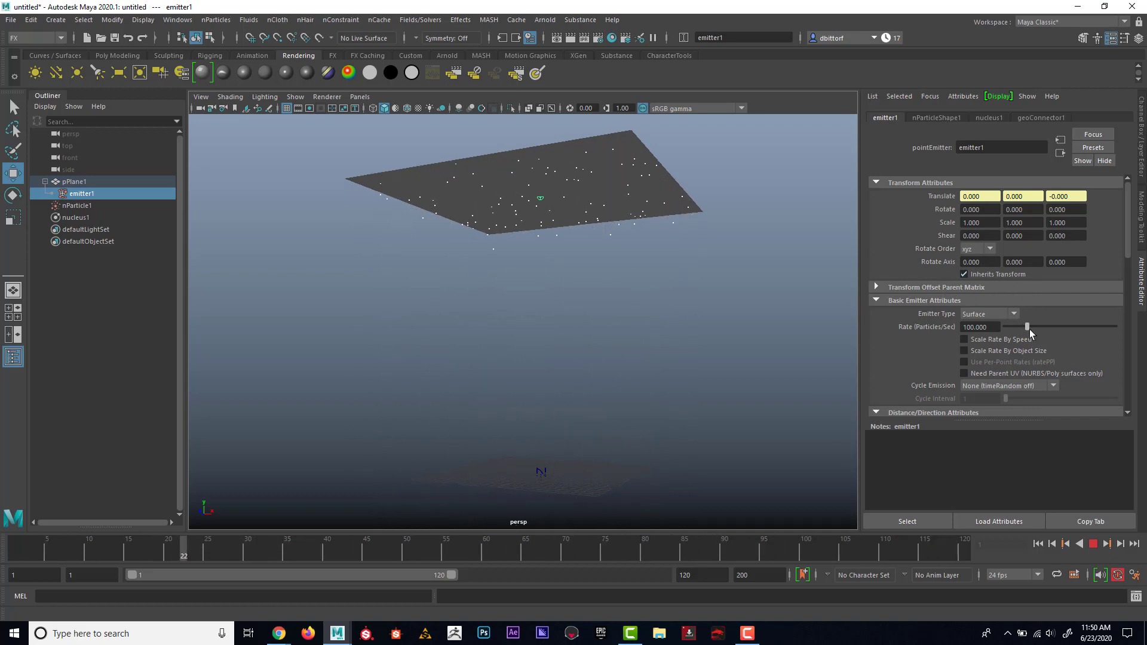
Stop playback at frame 105 and marquee-select nParticle1 to load nParticleShape1.
{"action": "scroll", "coordinate": [1029, 330], "scroll_direction": "down", "scroll_amount": 4}
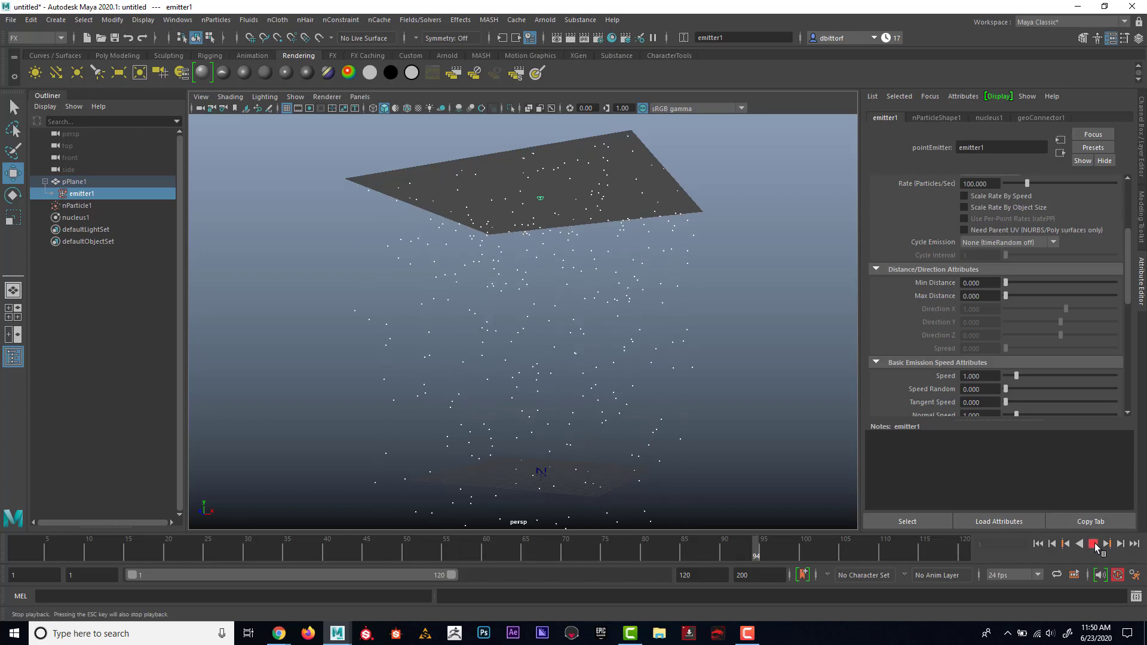
{"action": "key", "text": "Escape"}
{"action": "left_click_drag", "start_coordinate": [533, 285], "coordinate": [748, 265]}
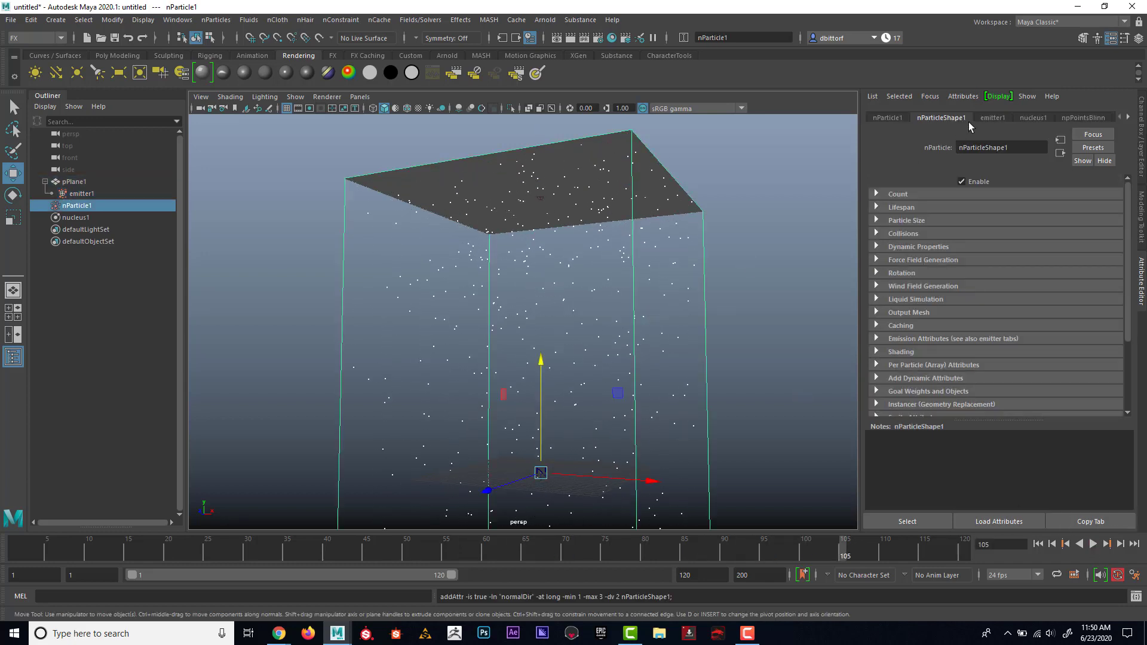
Switch nParticleShape1's Lifespan Mode to Constant and replay from frame 1.
{"action": "left_click", "coordinate": [894, 207]}
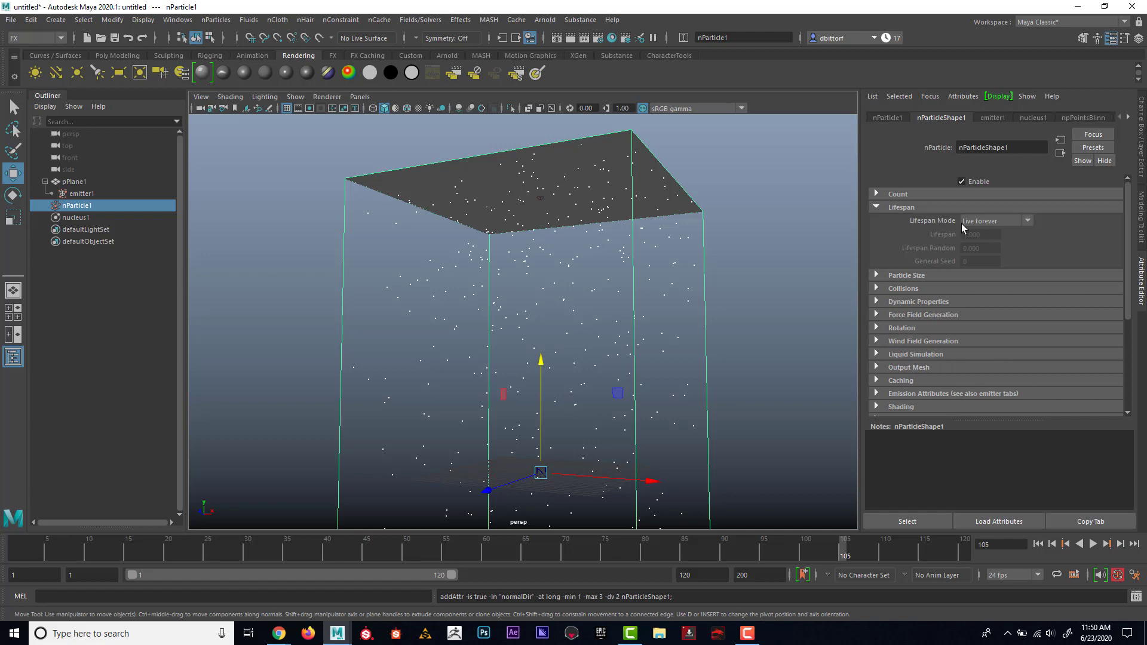
{"action": "key", "text": "f"}
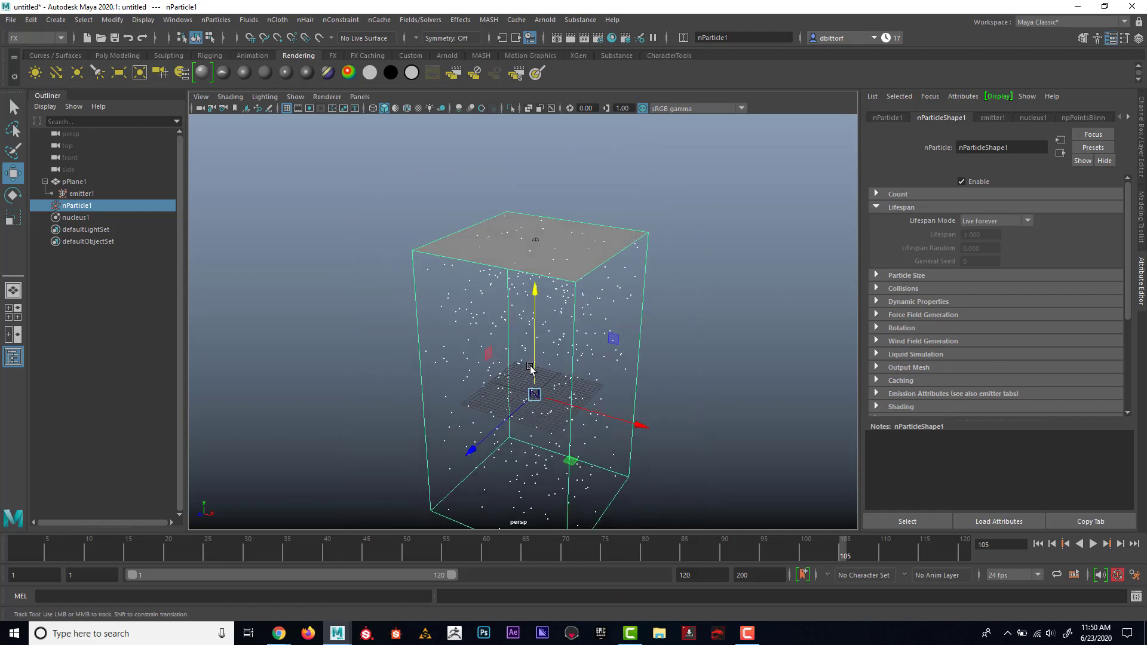
{"action": "left_click", "coordinate": [1015, 224]}
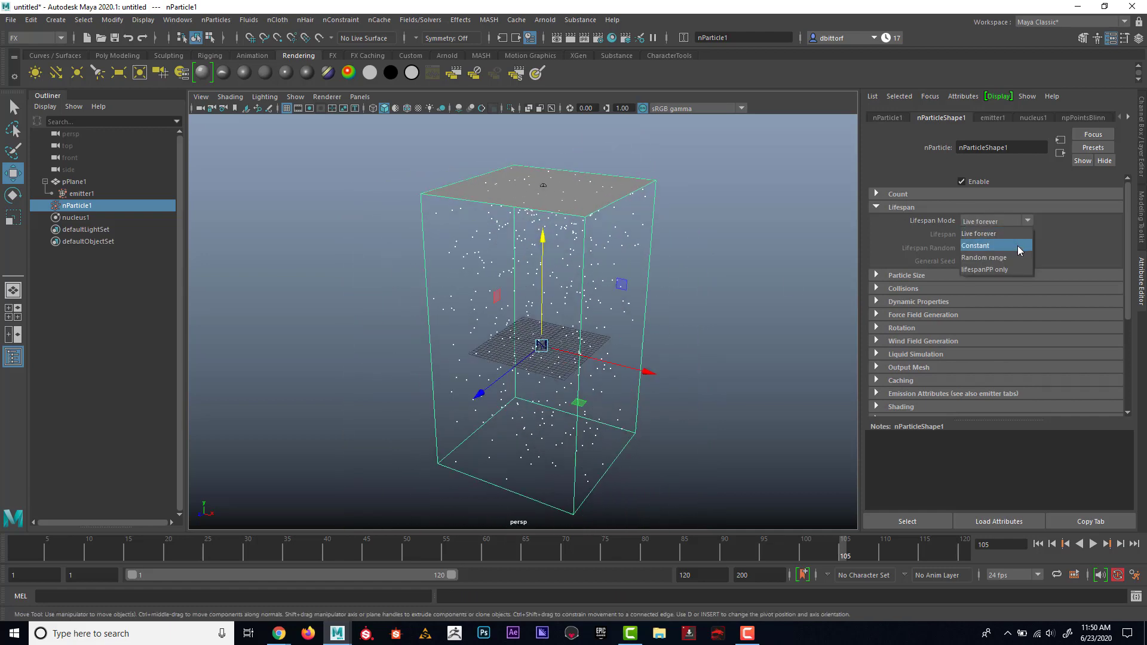
{"action": "left_click", "coordinate": [1017, 245]}
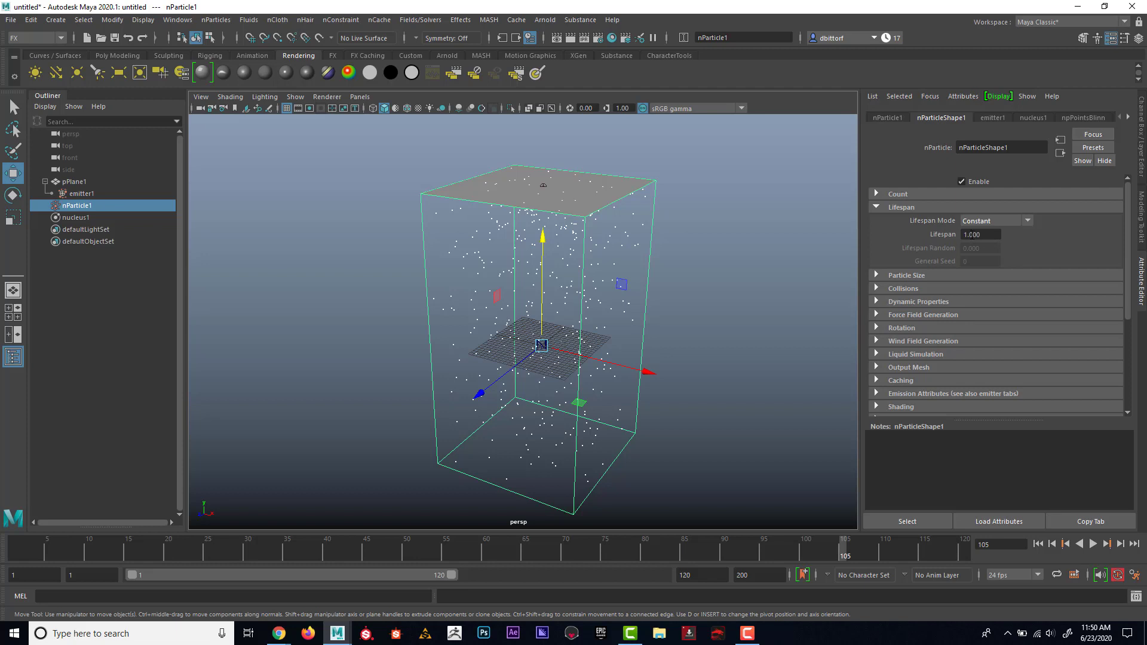
{"action": "left_click", "coordinate": [1038, 544]}
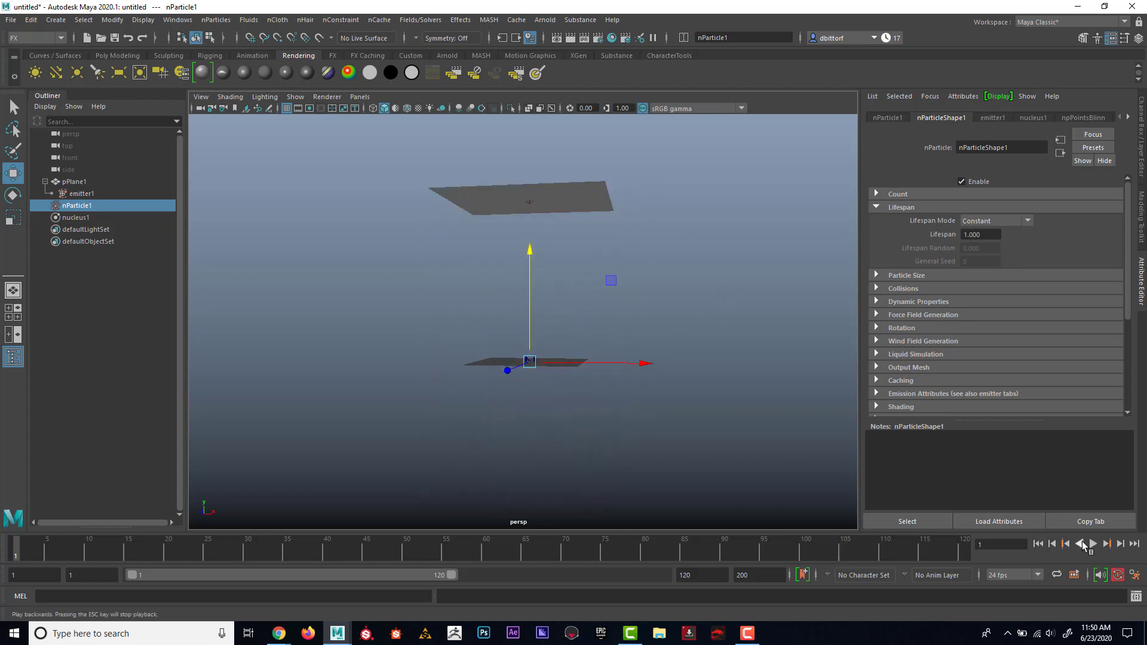
{"action": "left_click", "coordinate": [1091, 543]}
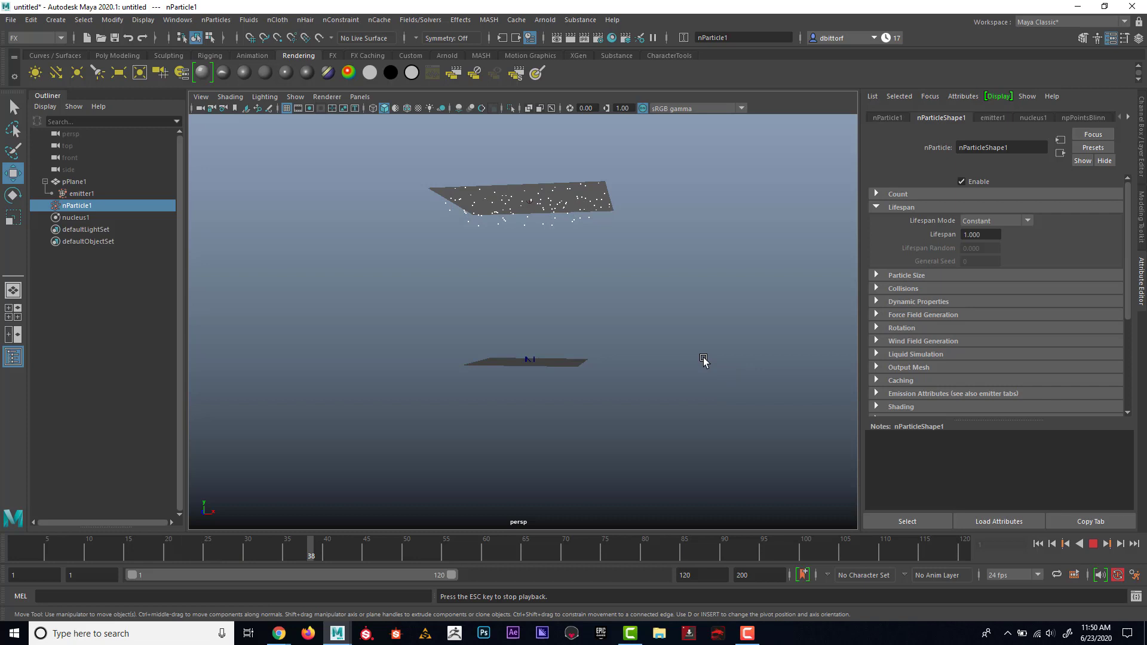
Set the particle Lifespan to 3.5 and stop playback.
{"action": "left_click", "coordinate": [975, 234]}
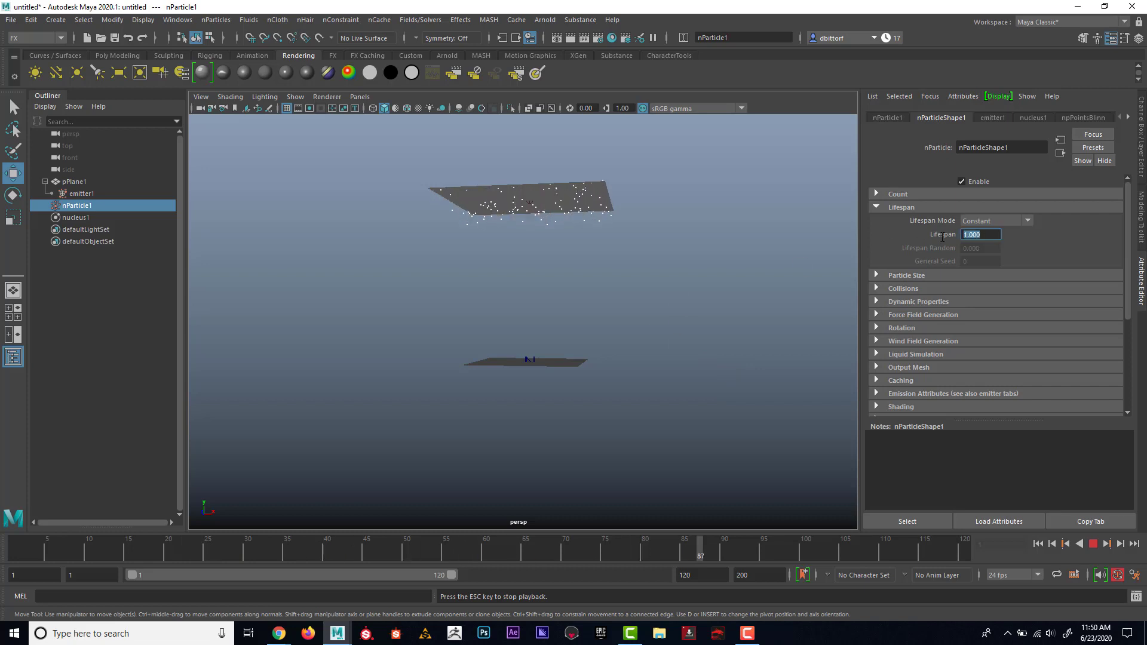
{"action": "type", "text": "5"}
{"action": "key", "text": "Return"}
{"action": "key", "text": "Return"}
{"action": "key", "text": "Escape"}
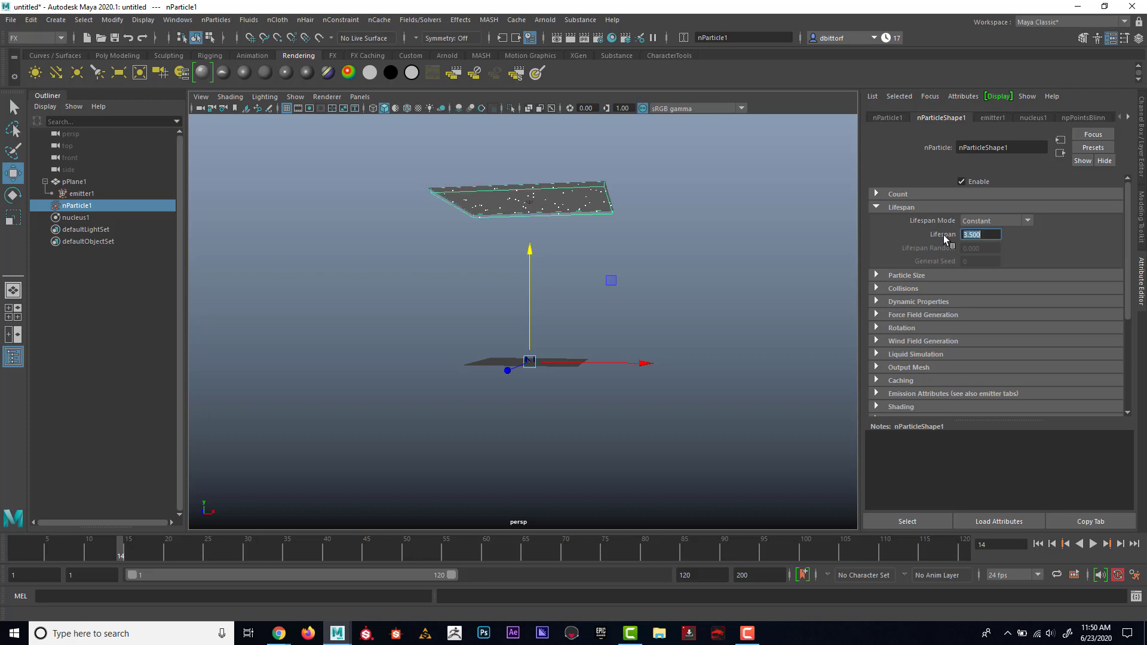
Replay from the start and tumble the view to watch particles die off.
{"action": "left_click", "coordinate": [1038, 544]}
{"action": "left_click", "coordinate": [1093, 544]}
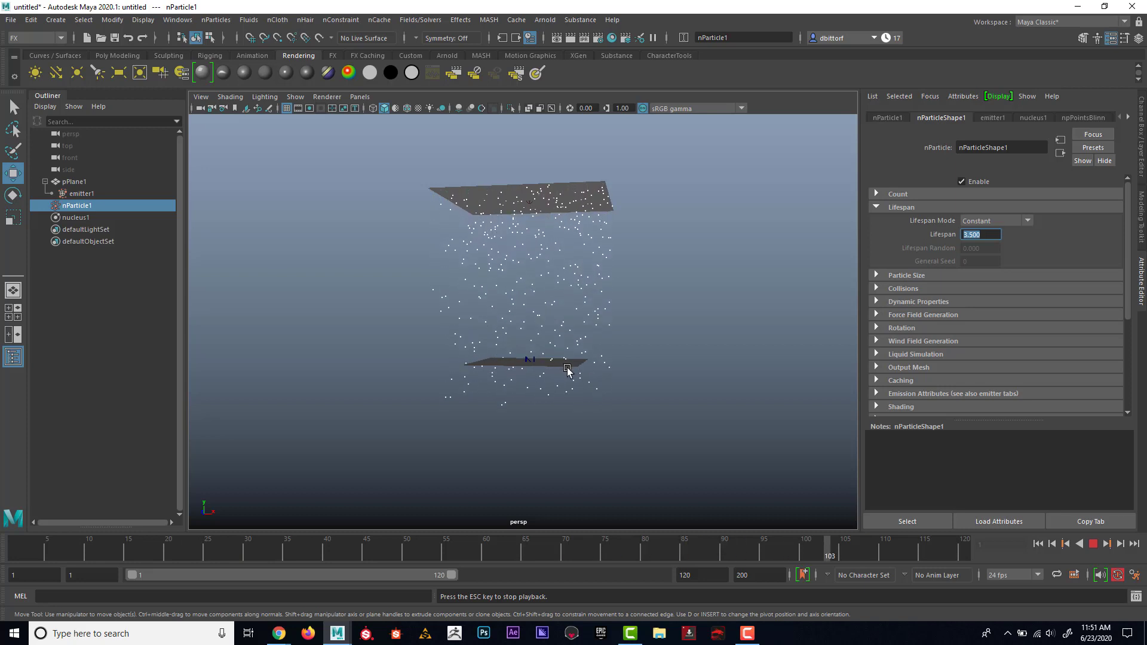
{"action": "right_click_drag", "start_coordinate": [515, 377], "coordinate": [767, 378], "text": "alt"}
{"action": "left_click_drag", "start_coordinate": [655, 389], "coordinate": [660, 389], "text": "alt"}
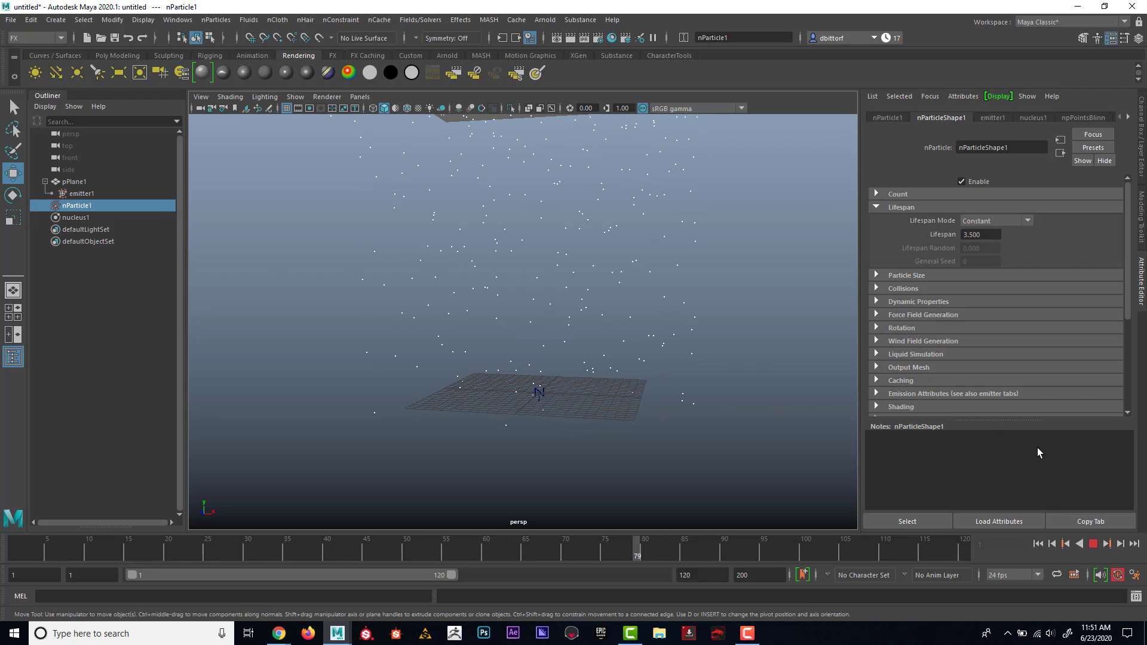
{"action": "right_click_drag", "start_coordinate": [642, 358], "coordinate": [647, 333], "text": "alt"}
{"action": "middle_click_drag", "start_coordinate": [624, 317], "coordinate": [604, 358], "text": "alt"}
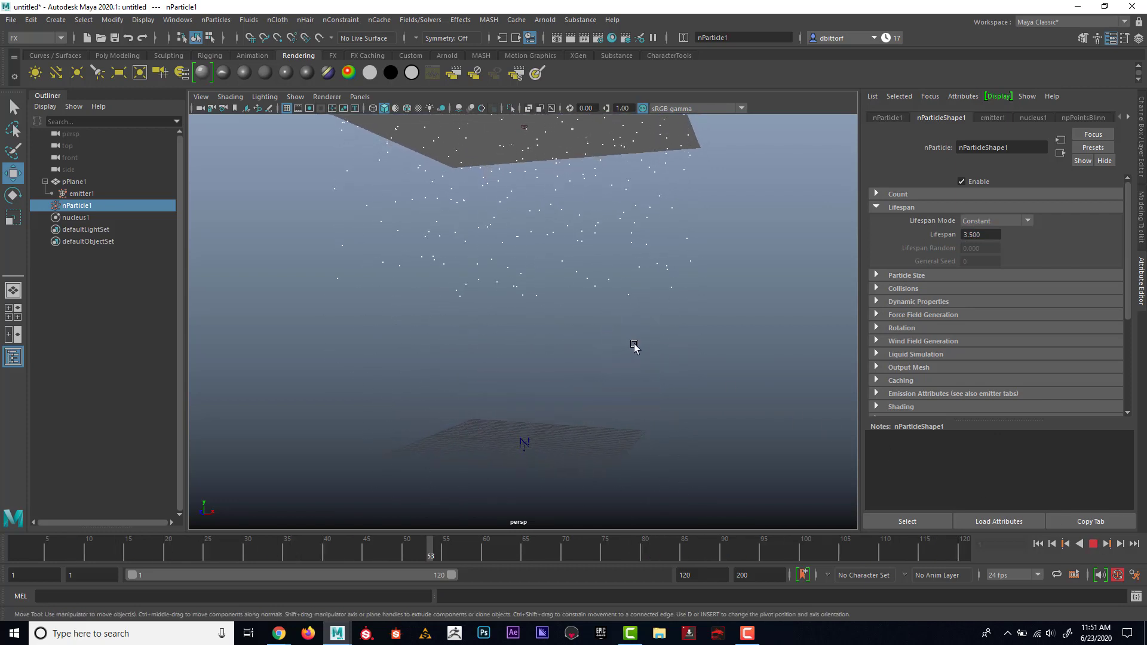
{"action": "left_click", "coordinate": [1094, 545]}
{"action": "left_click_drag", "start_coordinate": [664, 299], "coordinate": [571, 273], "text": "alt"}
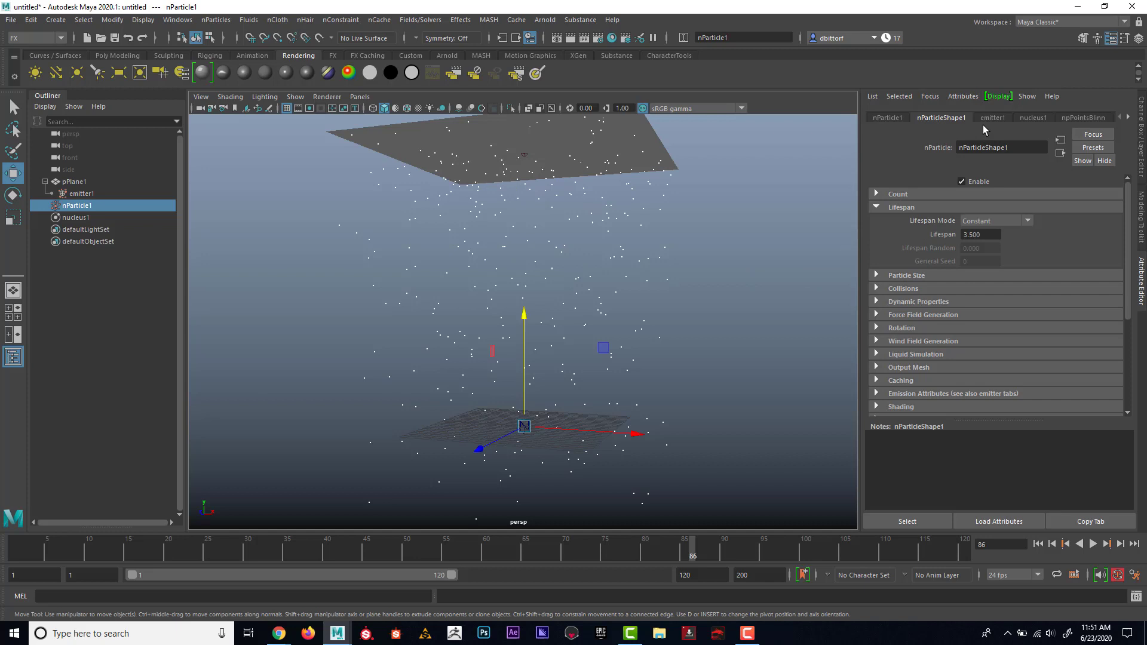
Raise nucleus1 Wind Speed to 10.714 and replay, orbiting to watch particles drift sideways.
{"action": "left_click", "coordinate": [1033, 118]}
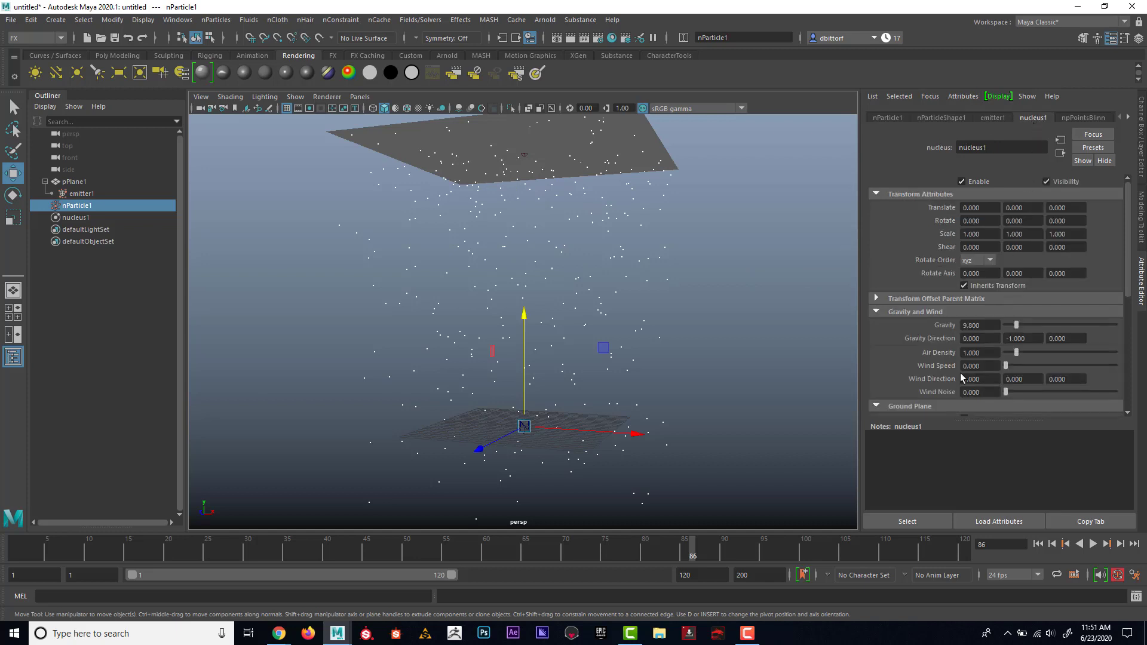
{"action": "left_click_drag", "start_coordinate": [1009, 369], "coordinate": [1029, 366]}
{"action": "left_click", "coordinate": [1093, 544]}
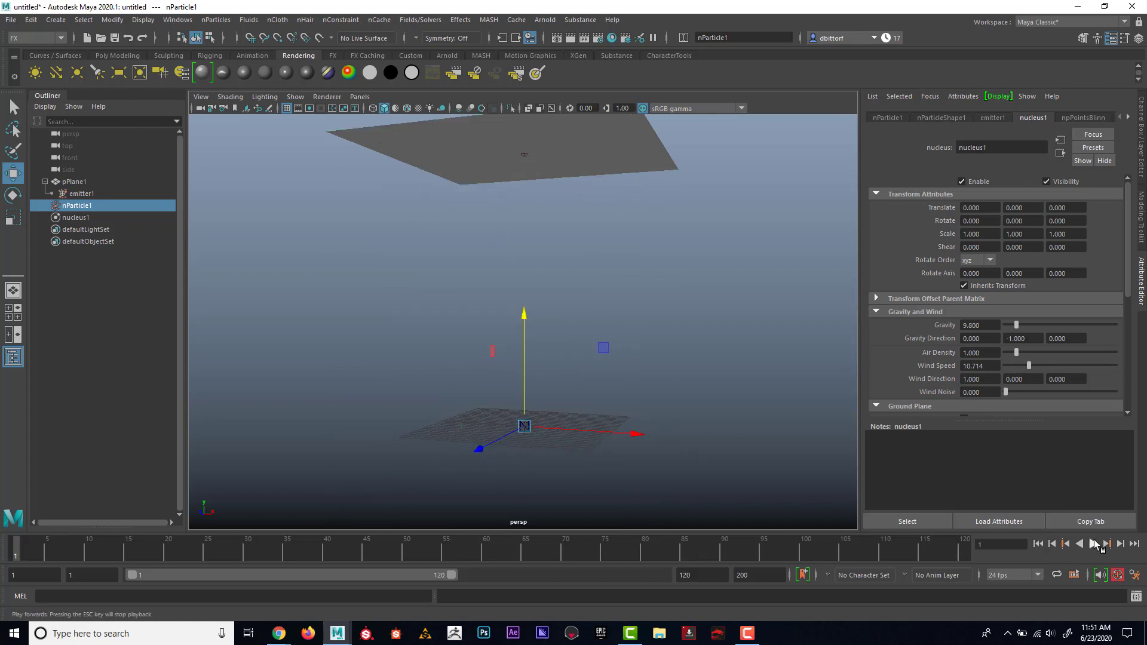
{"action": "left_click_drag", "start_coordinate": [712, 308], "coordinate": [629, 299], "text": "alt"}
{"action": "mouse_move", "coordinate": [633, 299]}
{"action": "right_mouse_down", "text": "alt"}
{"action": "mouse_move", "coordinate": [660, 320]}
{"action": "mouse_move", "coordinate": [621, 312]}
{"action": "mouse_move", "coordinate": [632, 319]}
{"action": "right_mouse_up", "text": "alt"}
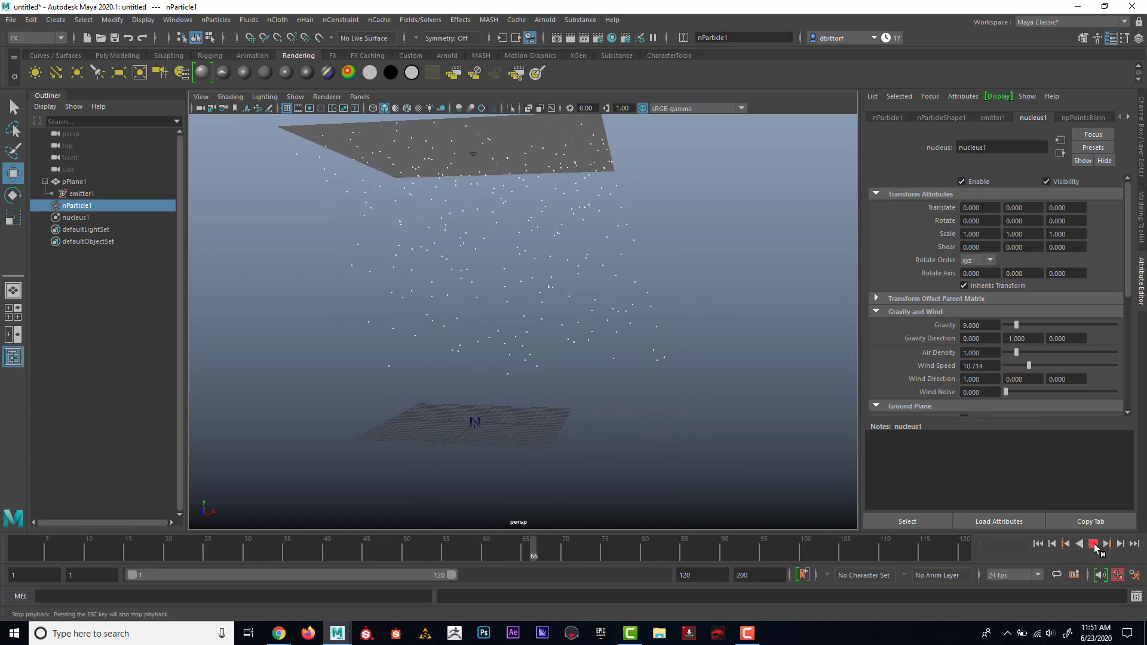
Stop playback mid-fall and save the particles with Initial State > Set for Selected.
{"action": "left_click", "coordinate": [1095, 545]}
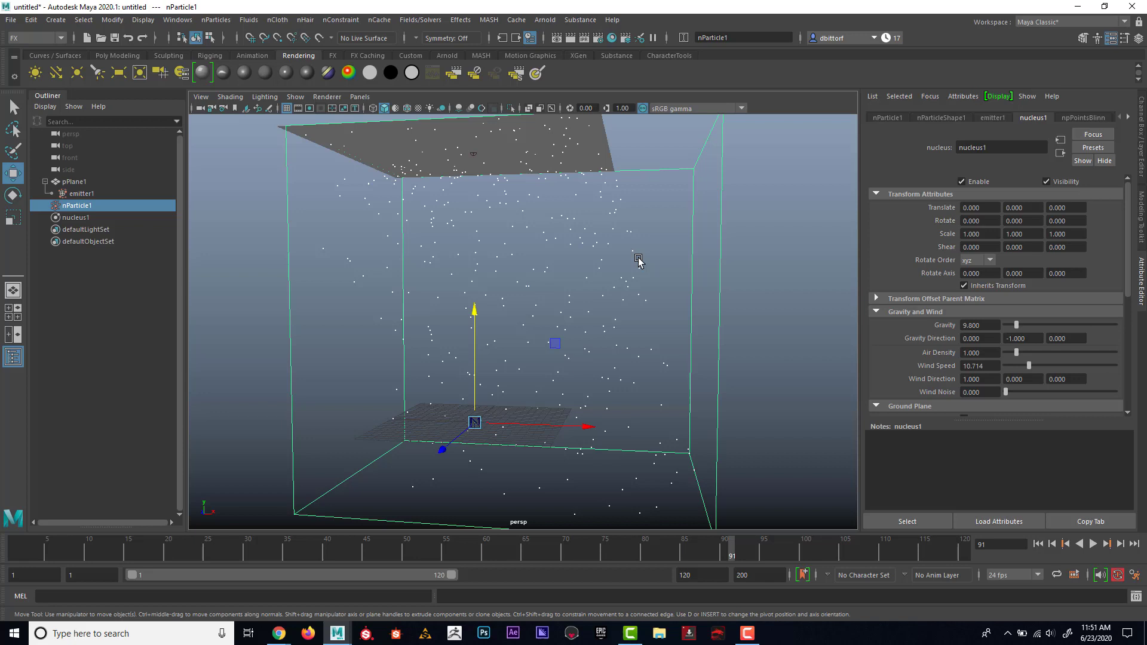
{"action": "left_click", "coordinate": [412, 22]}
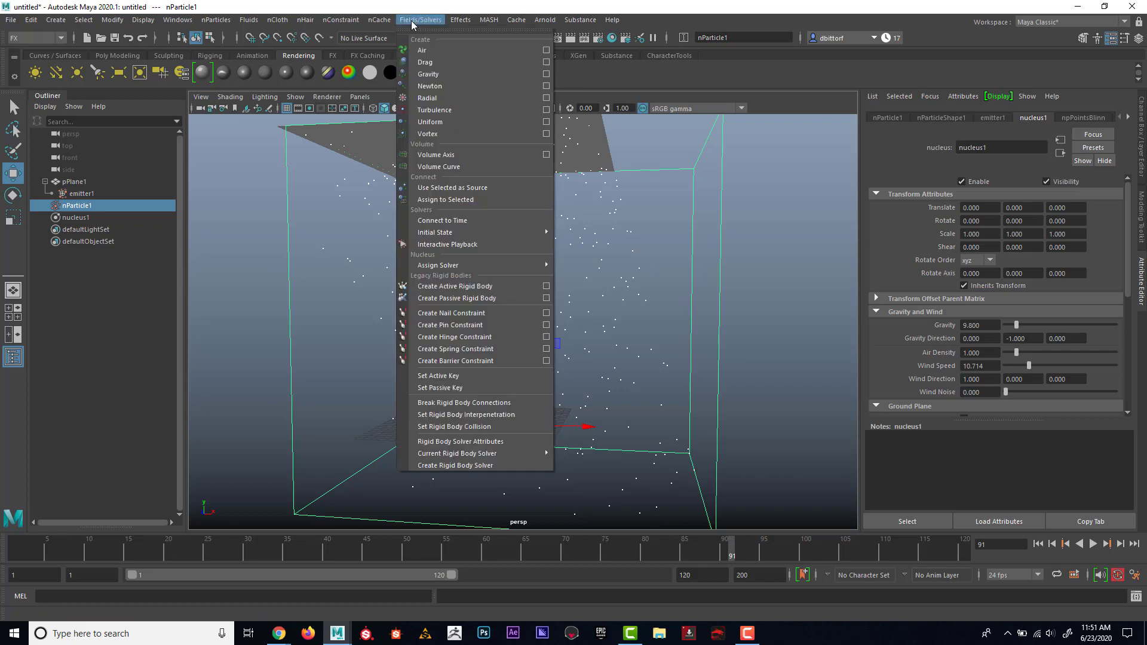
{"action": "mouse_move", "coordinate": [449, 233]}
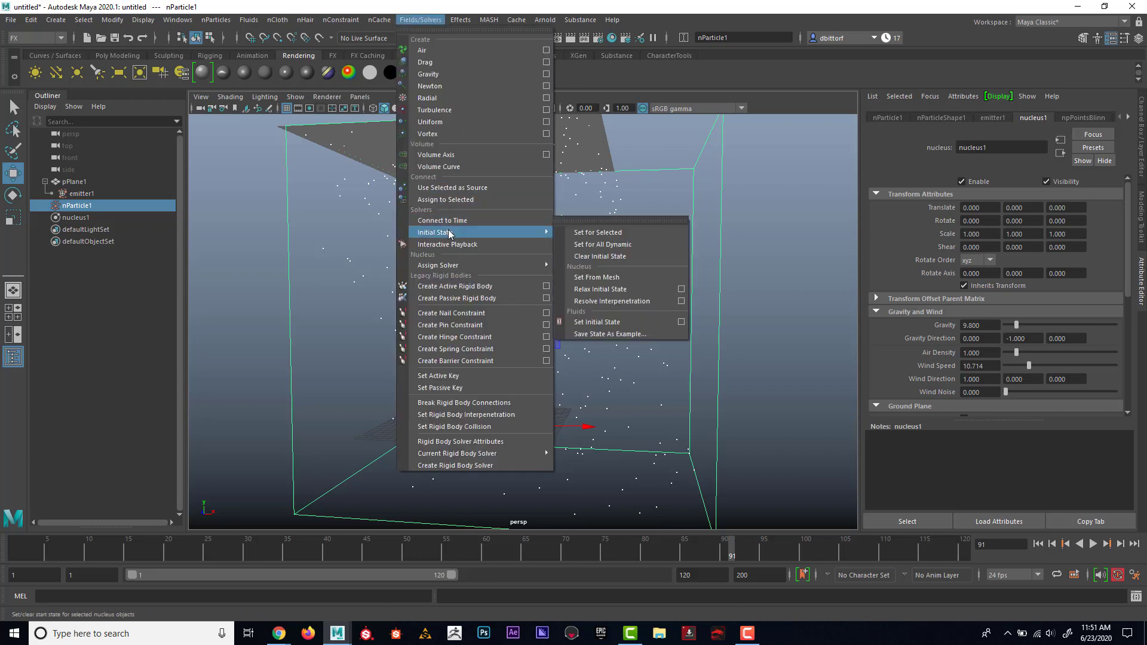
{"action": "left_click", "coordinate": [608, 233]}
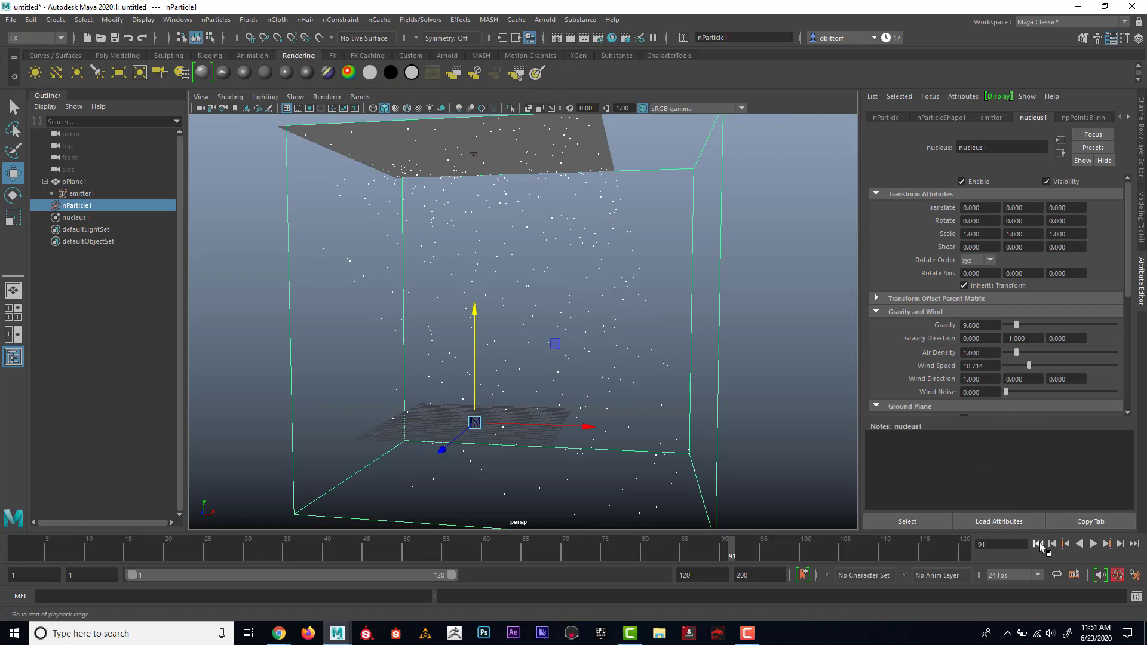
Rewind to frame 1, replay from the initial state, and stop at frame 95.
{"action": "left_click", "coordinate": [1038, 544]}
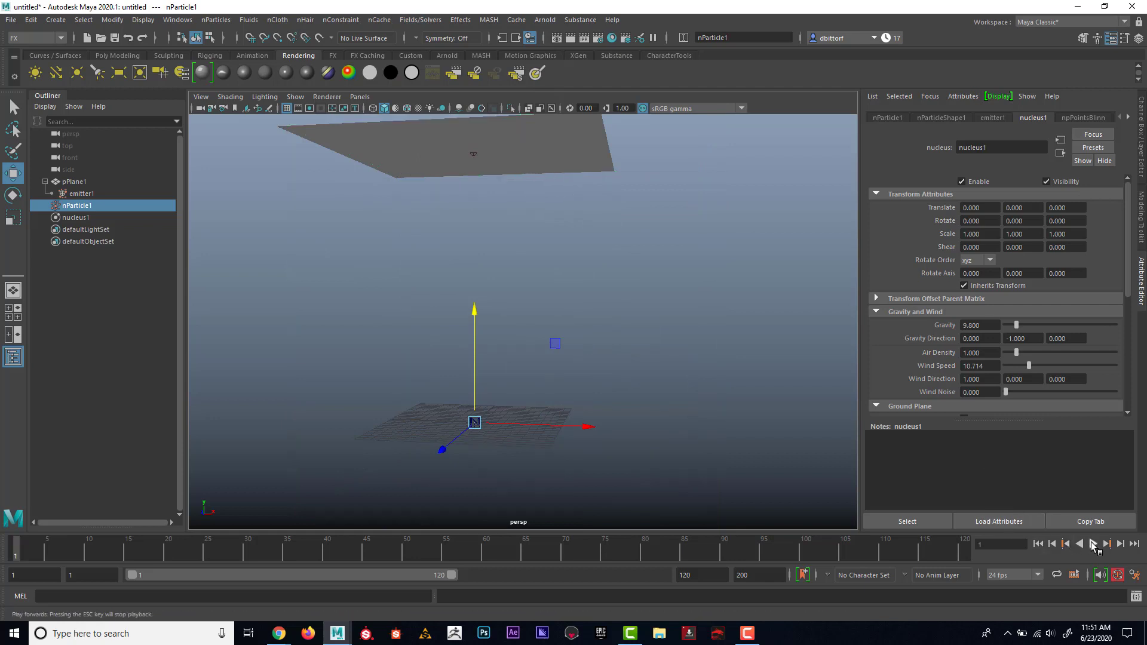
{"action": "left_click", "coordinate": [1092, 544]}
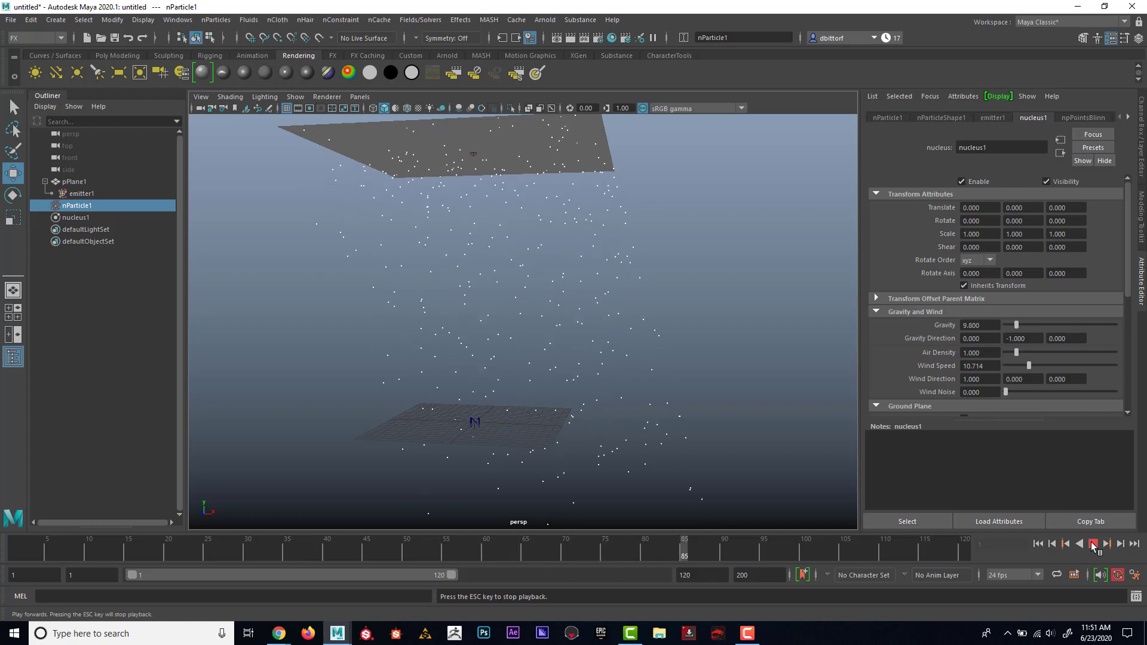
{"action": "left_click", "coordinate": [1093, 545]}
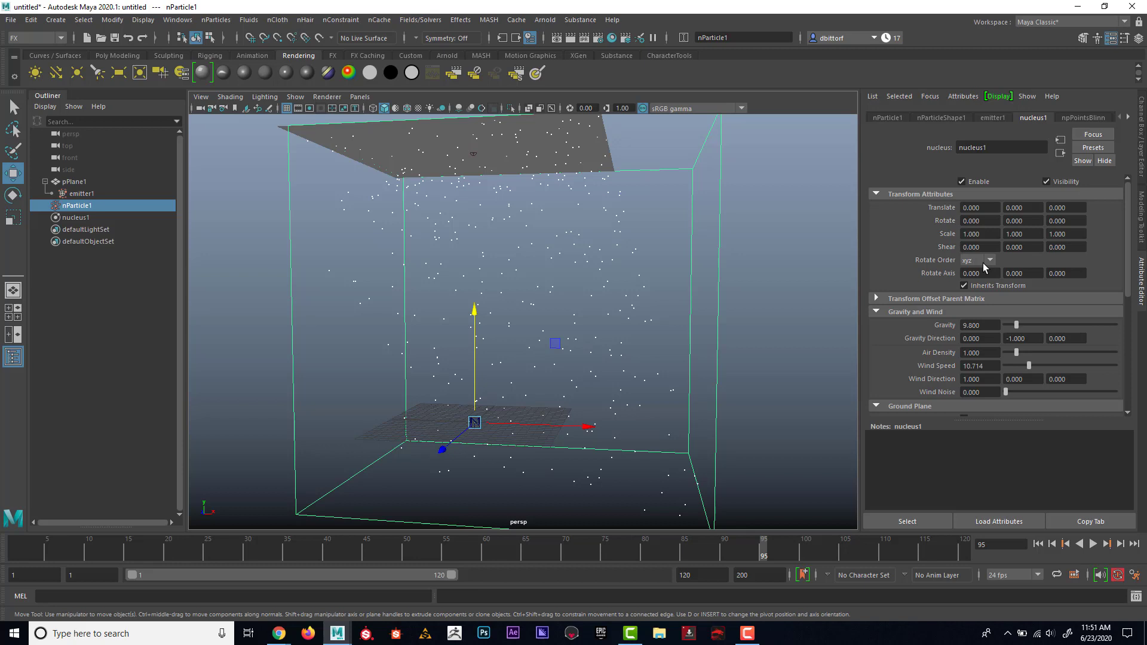
Set nParticleShape1's Lifespan Mode to Live forever.
{"action": "scroll", "coordinate": [1040, 225], "scroll_direction": "down", "scroll_amount": 1}
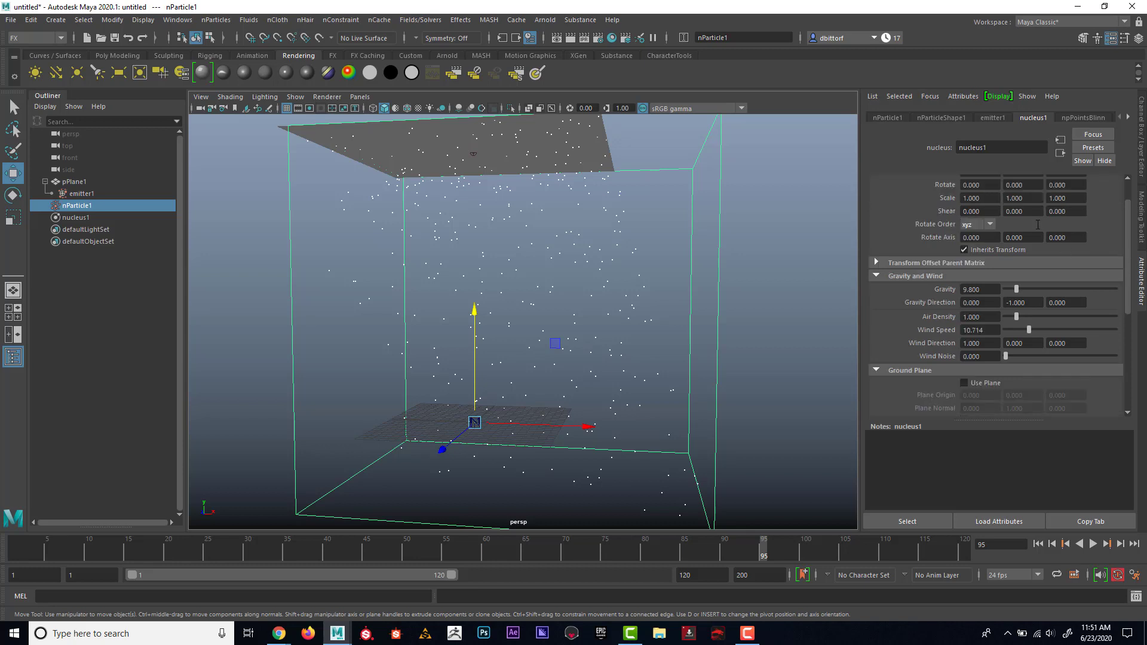
{"action": "scroll", "coordinate": [1018, 231], "scroll_direction": "up", "scroll_amount": 1}
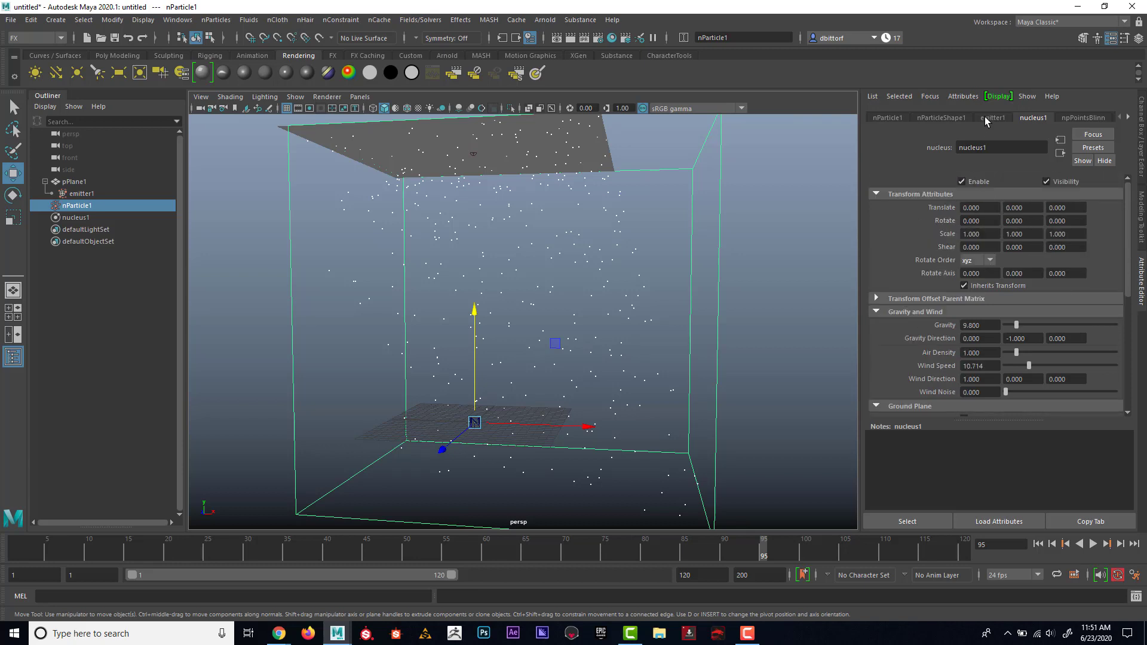
{"action": "left_click", "coordinate": [984, 117]}
{"action": "left_click", "coordinate": [1028, 117]}
{"action": "left_click", "coordinate": [954, 118]}
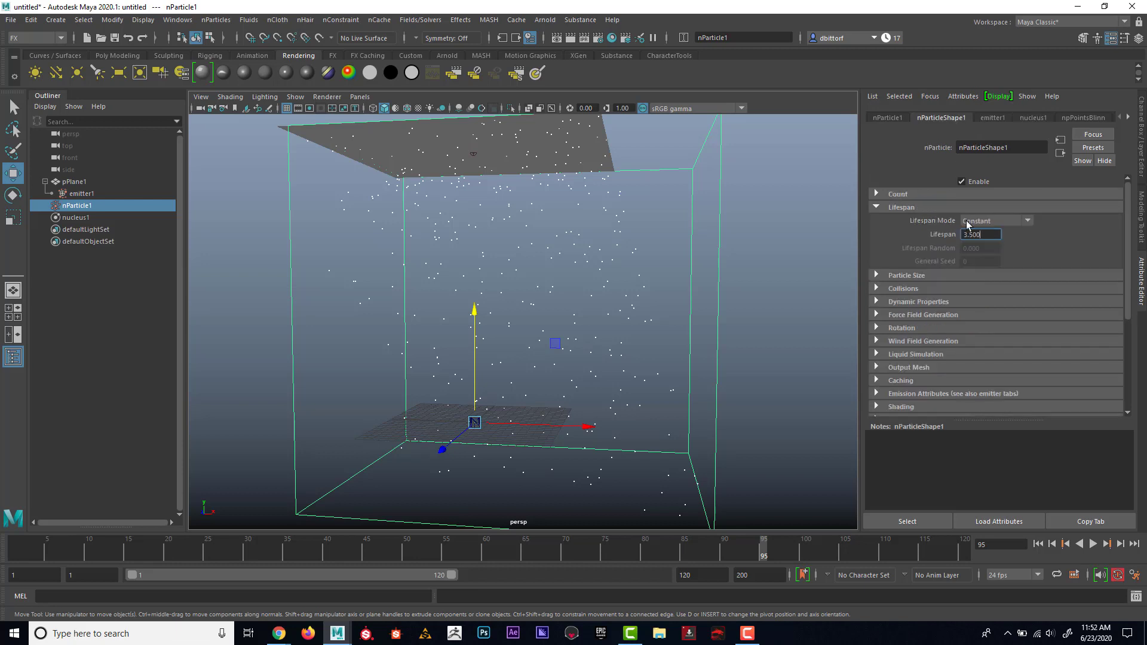
{"action": "left_click", "coordinate": [998, 223]}
{"action": "left_click", "coordinate": [998, 232]}
Set the initial state for the selected particles, then play, stop and rewind to frame 1.
{"action": "left_click", "coordinate": [420, 19]}
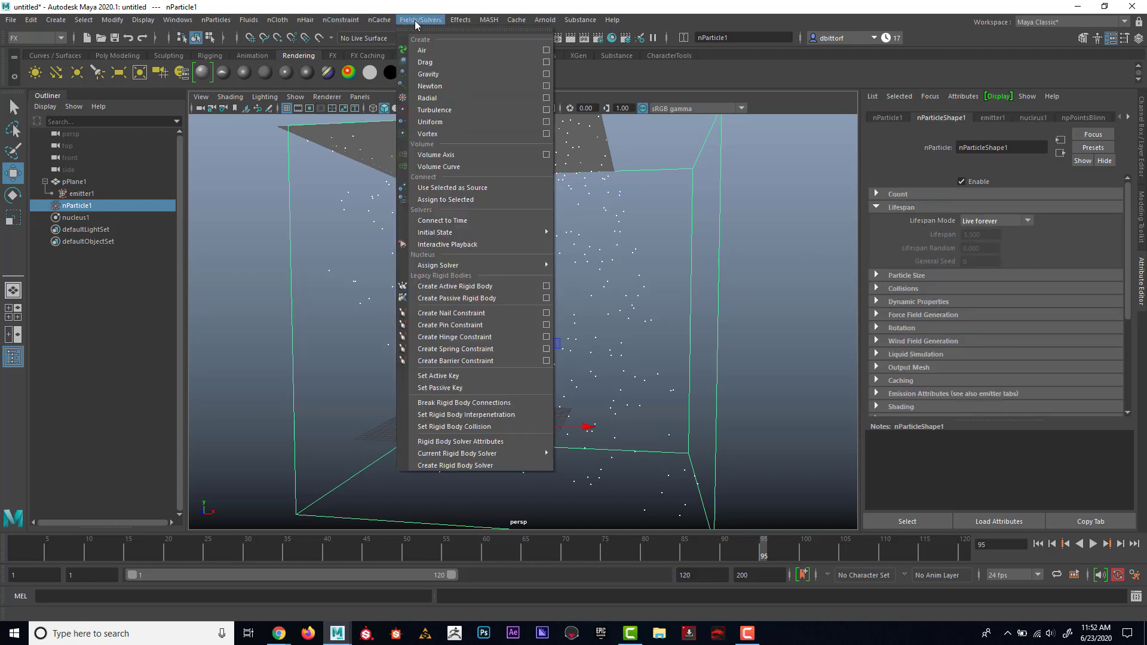
{"action": "left_click", "coordinate": [1042, 545]}
{"action": "left_click", "coordinate": [1094, 543]}
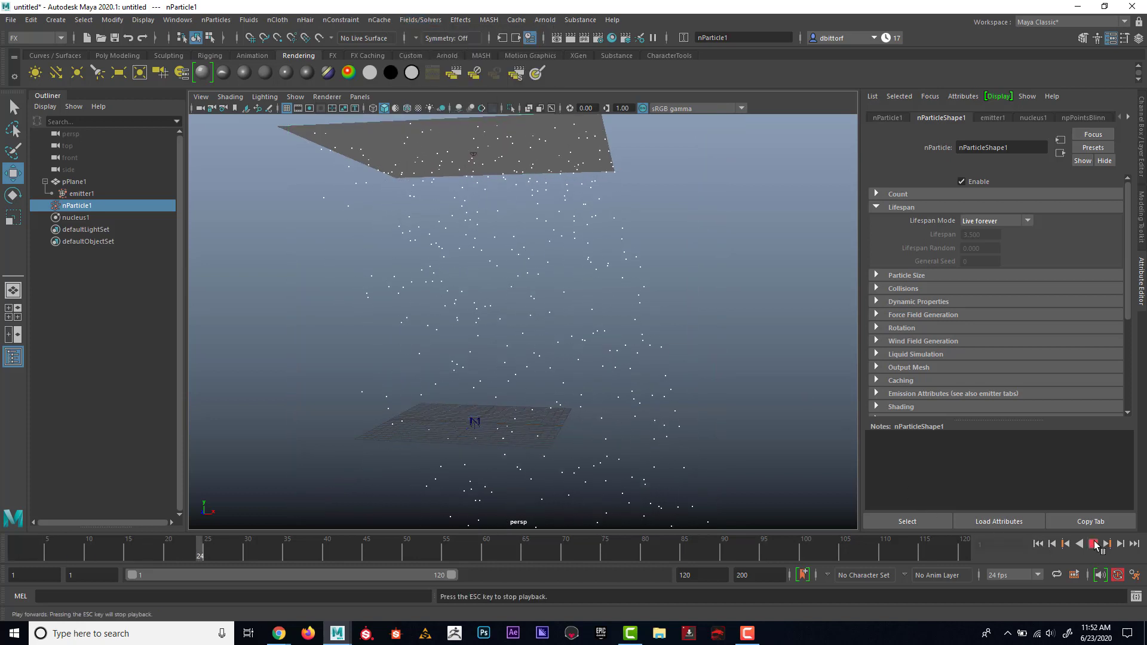
{"action": "left_click", "coordinate": [1093, 543]}
{"action": "left_click", "coordinate": [1037, 544]}
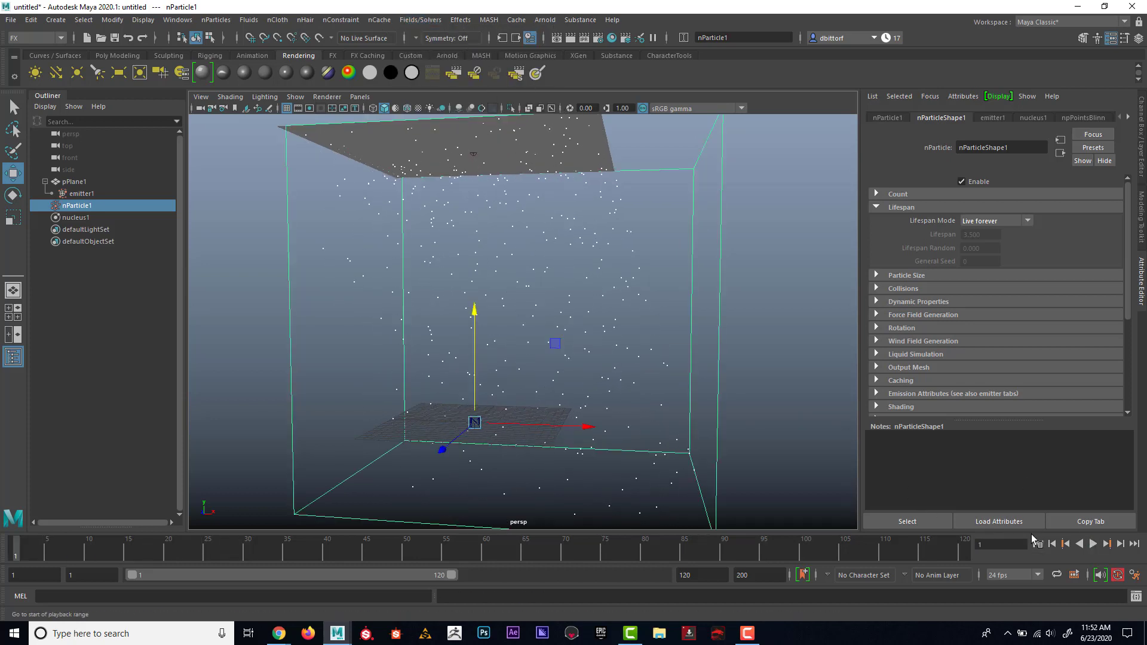
{"action": "left_click_drag", "start_coordinate": [698, 289], "coordinate": [722, 282], "text": "alt"}
{"action": "left_click", "coordinate": [781, 289]}
{"action": "right_click_drag", "start_coordinate": [781, 289], "coordinate": [735, 288], "text": "alt"}
{"action": "left_click_drag", "start_coordinate": [735, 288], "coordinate": [725, 287], "text": "alt"}
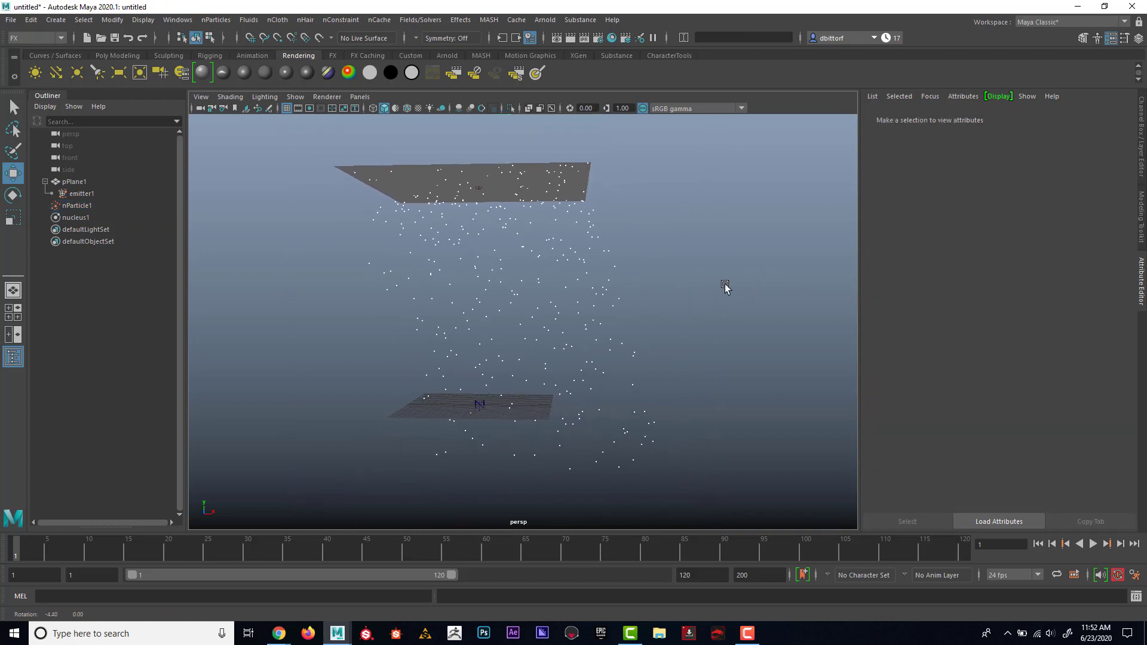
{"action": "right_click_drag", "start_coordinate": [724, 287], "coordinate": [919, 464], "text": "alt"}
{"action": "right_click_drag", "start_coordinate": [618, 359], "coordinate": [706, 388], "text": "alt"}
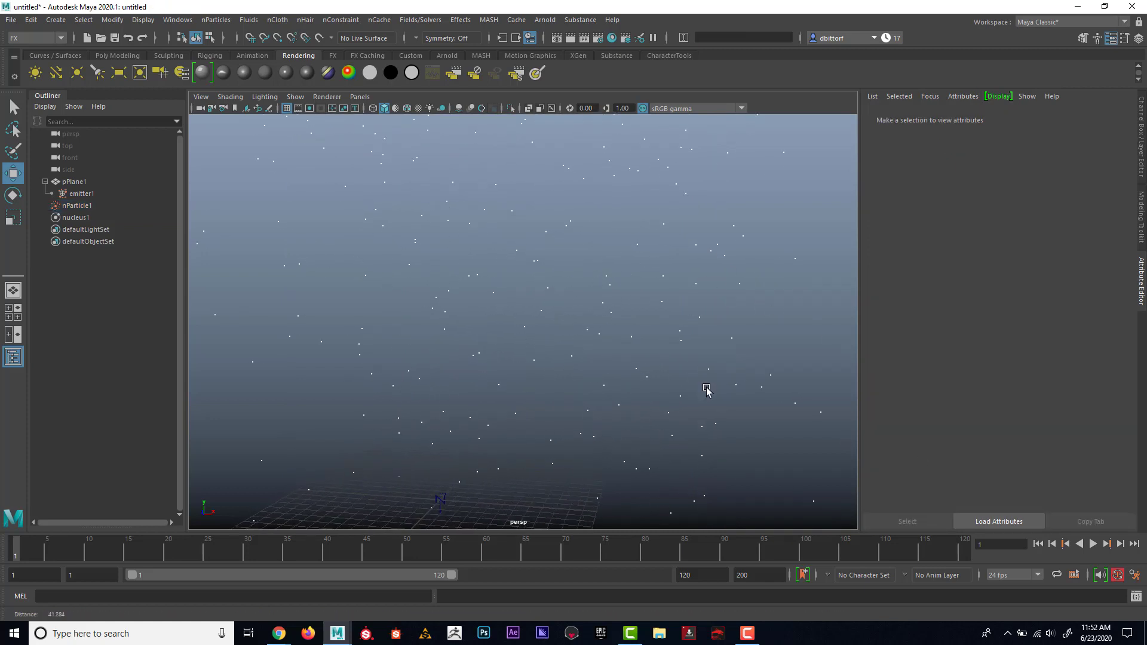
{"action": "middle_click_drag", "start_coordinate": [699, 379], "coordinate": [720, 349], "text": "alt"}
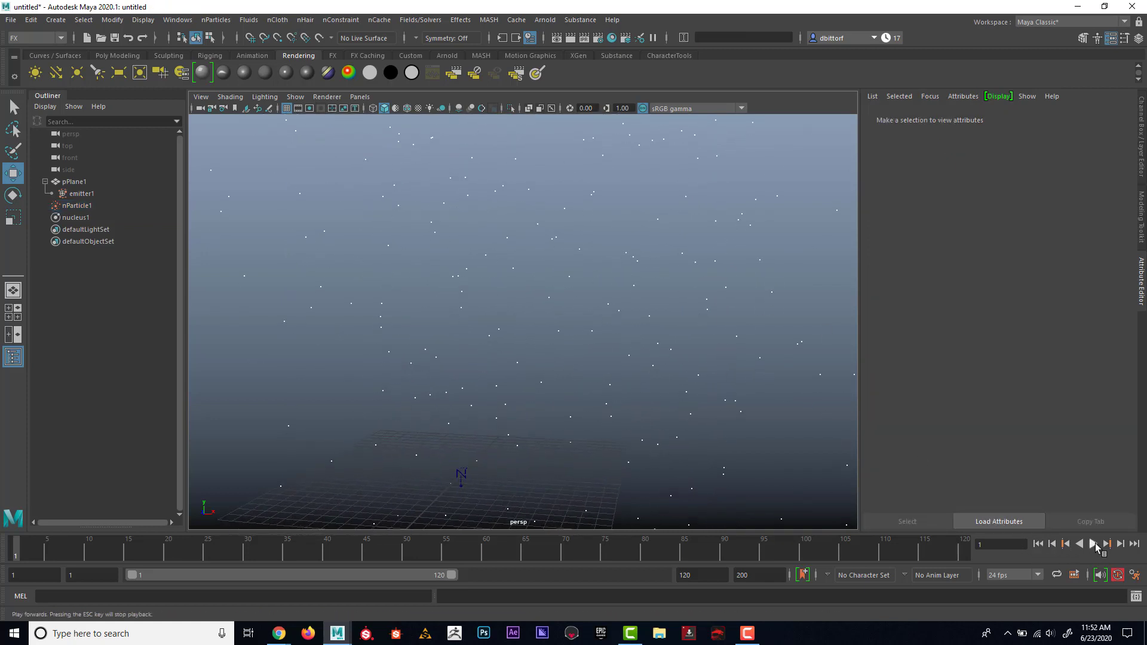
{"action": "left_click", "coordinate": [1093, 544]}
{"action": "mouse_move", "coordinate": [584, 336]}
{"action": "left_mouse_down", "text": "alt"}
{"action": "mouse_move", "coordinate": [571, 336]}
{"action": "mouse_move", "coordinate": [592, 334]}
{"action": "left_mouse_up", "text": "alt"}
{"action": "right_click_drag", "start_coordinate": [537, 327], "coordinate": [514, 314], "text": "alt"}
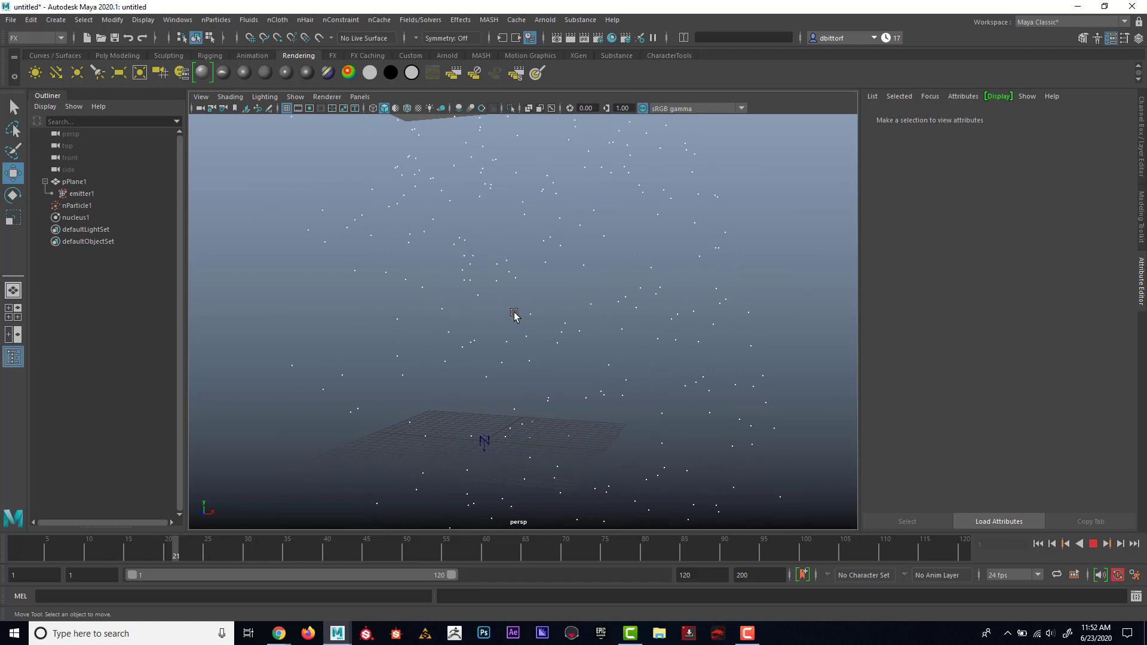
{"action": "left_click", "coordinate": [1094, 543]}
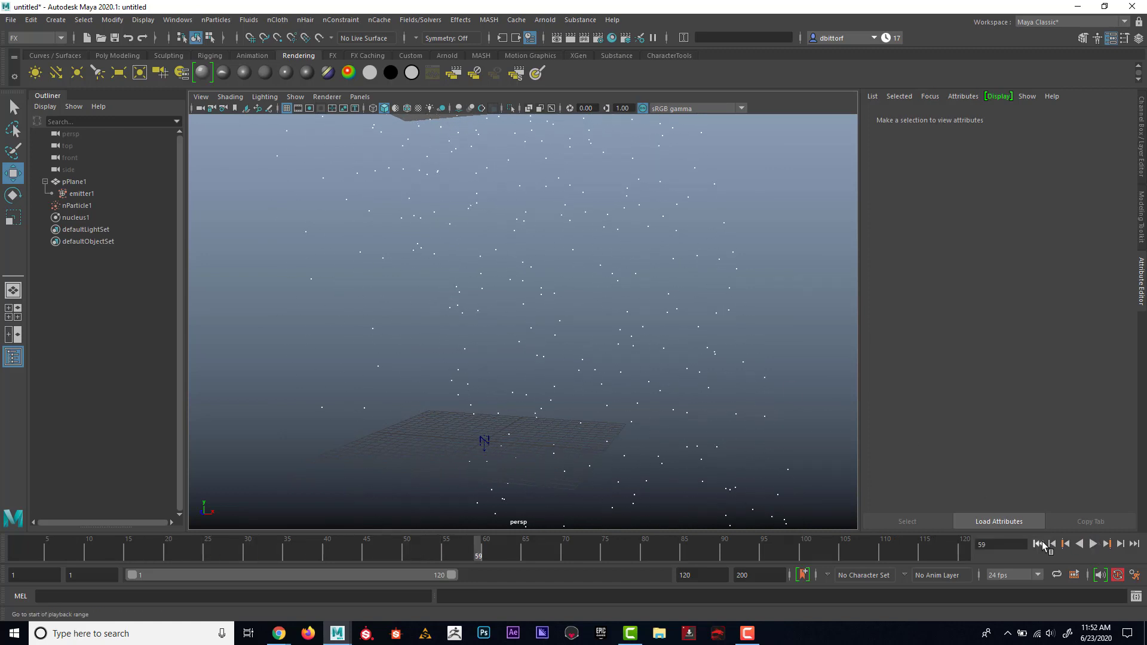
{"action": "left_click", "coordinate": [1042, 544]}
{"action": "right_click_drag", "start_coordinate": [658, 312], "coordinate": [595, 298], "text": "alt"}
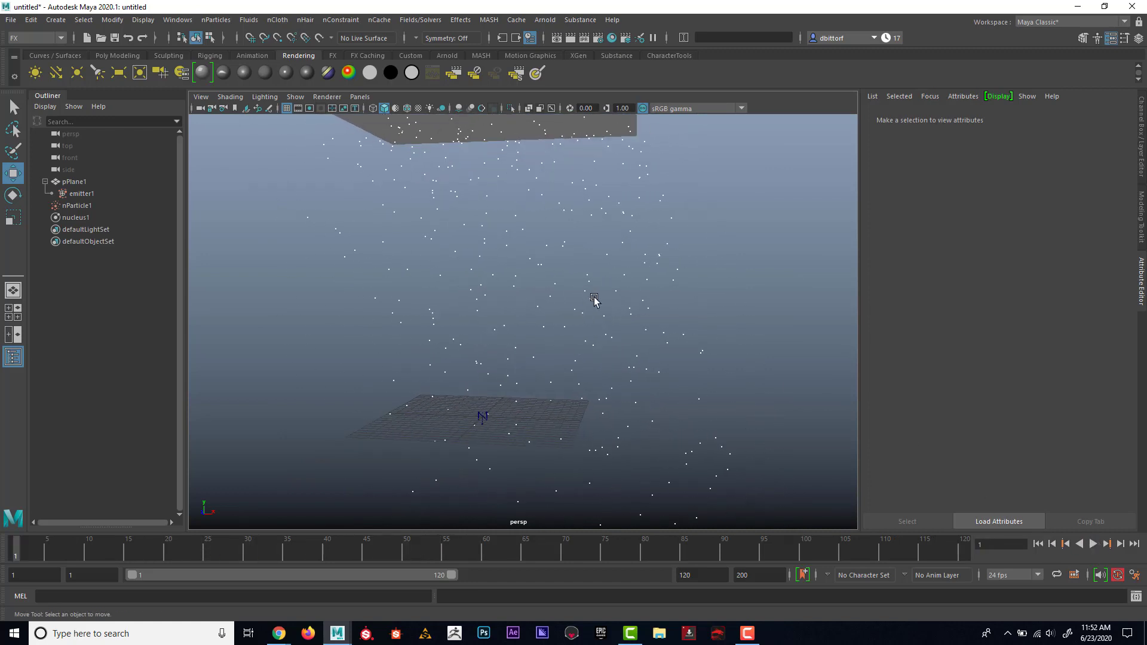
{"action": "left_click_drag", "start_coordinate": [595, 299], "coordinate": [711, 340], "text": "alt"}
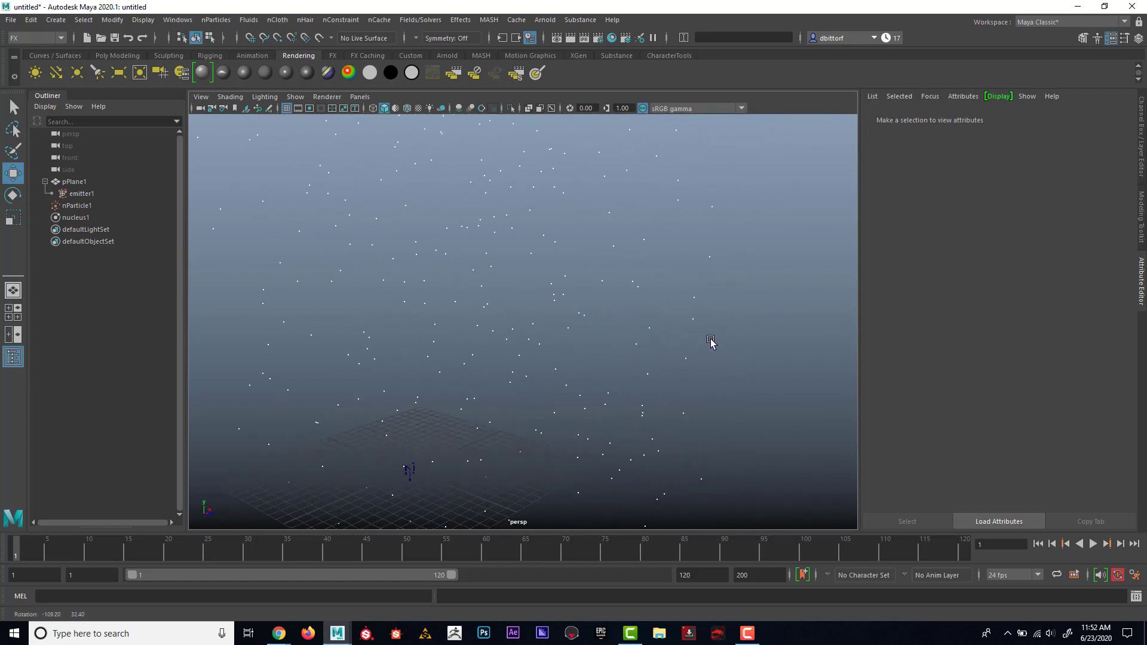
{"action": "right_click_drag", "start_coordinate": [711, 341], "coordinate": [616, 332], "text": "alt"}
{"action": "scroll", "coordinate": [464, 192], "scroll_direction": "down", "scroll_amount": 5}
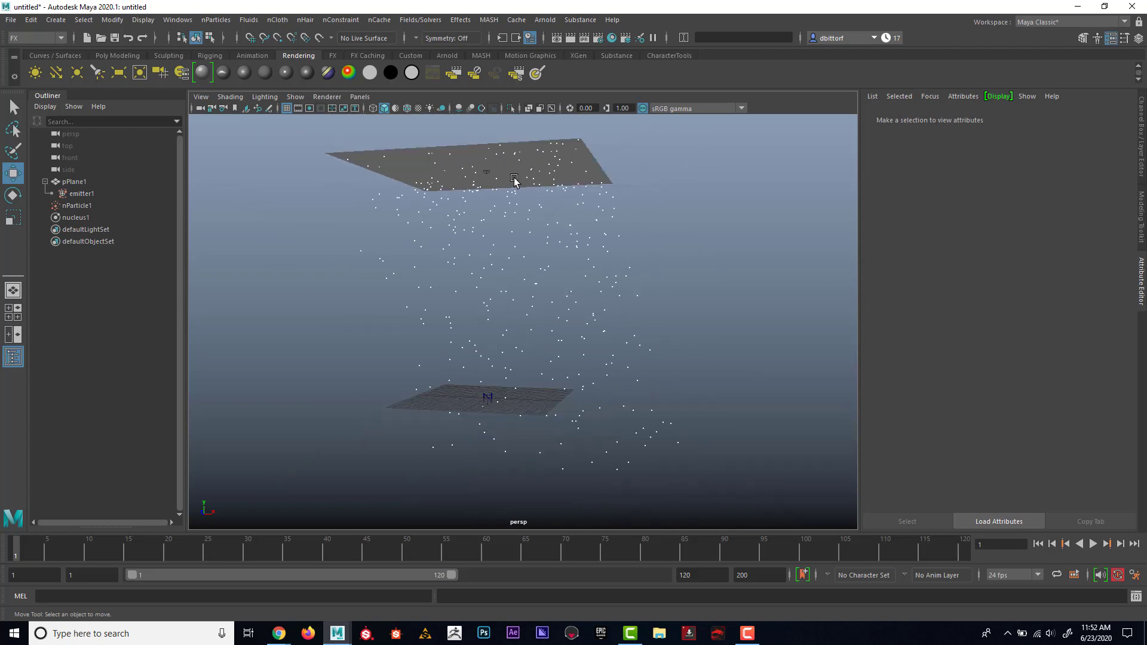
{"action": "scroll", "coordinate": [513, 180], "scroll_direction": "up", "scroll_amount": 2}
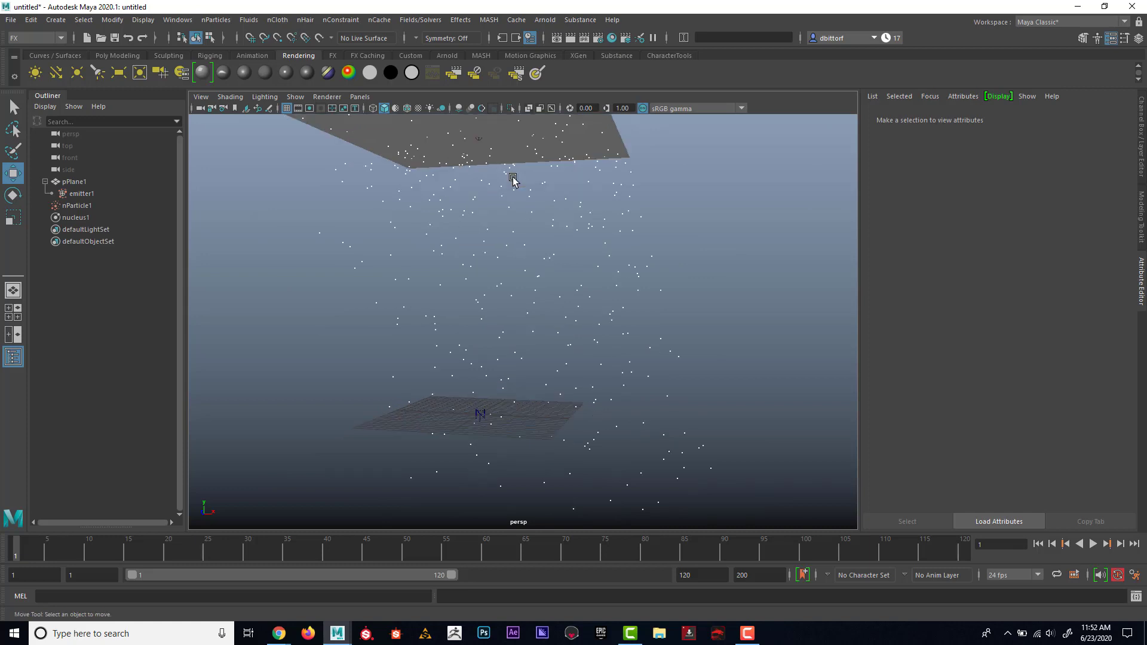
{"action": "scroll", "coordinate": [513, 179], "scroll_direction": "up", "scroll_amount": 2}
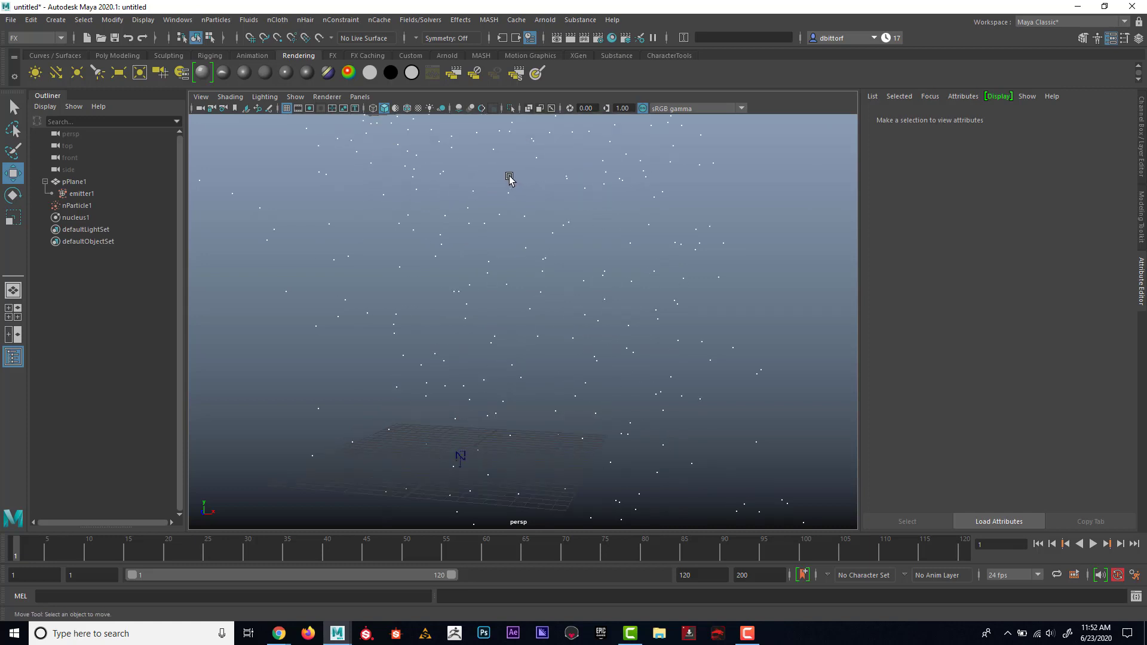
{"action": "left_click", "coordinate": [211, 22]}
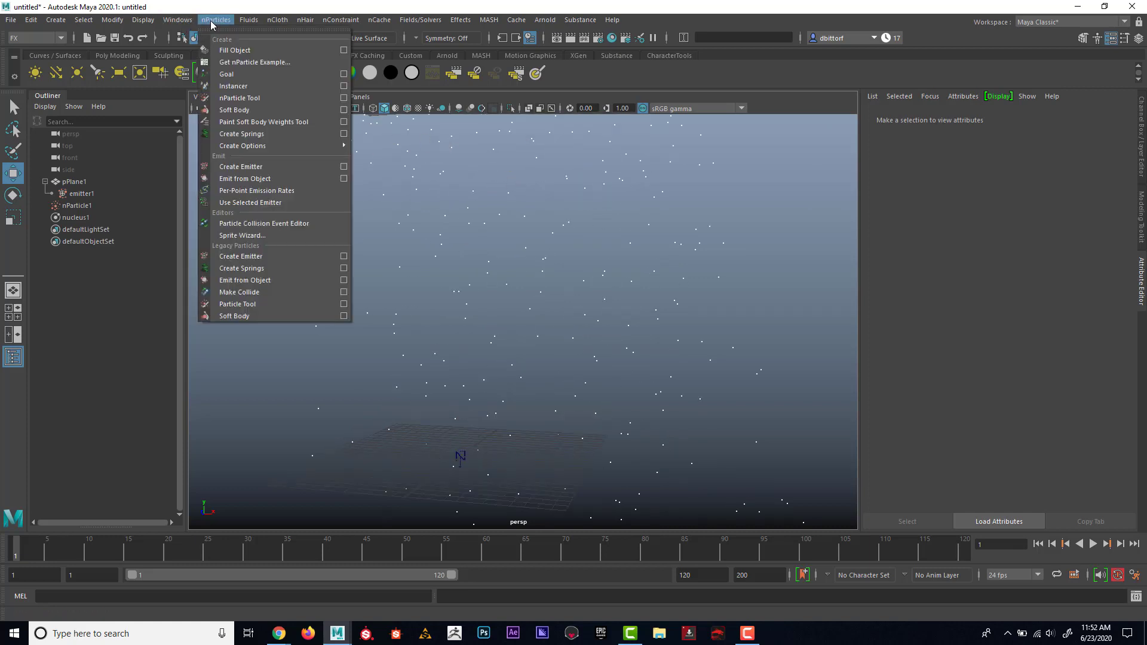
{"action": "left_click", "coordinate": [211, 23]}
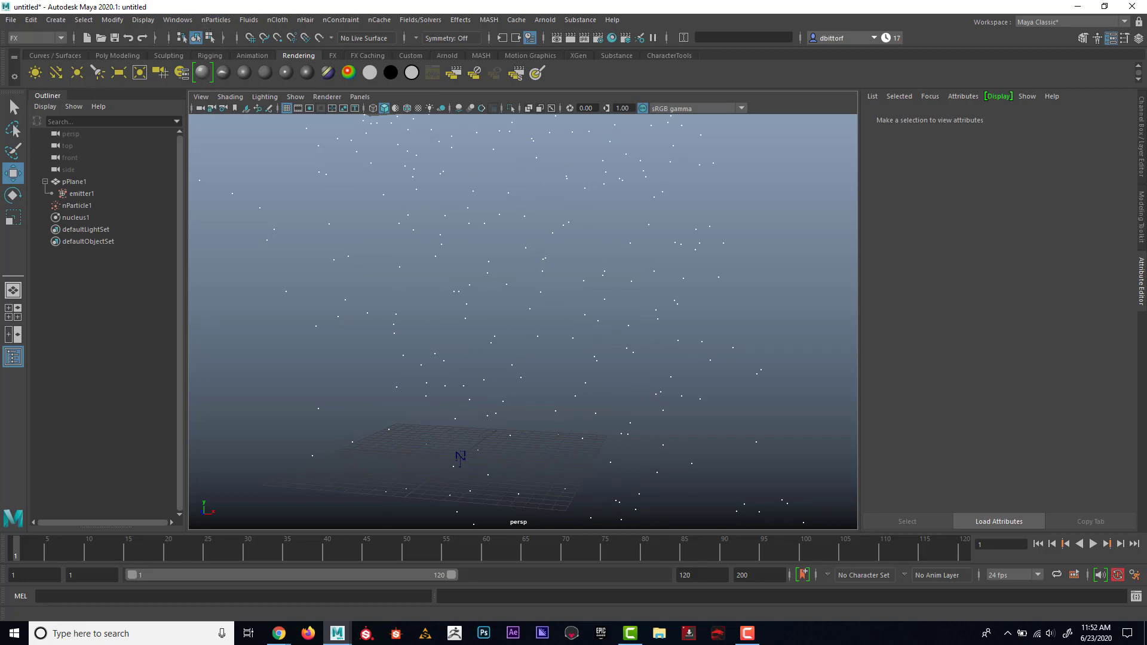